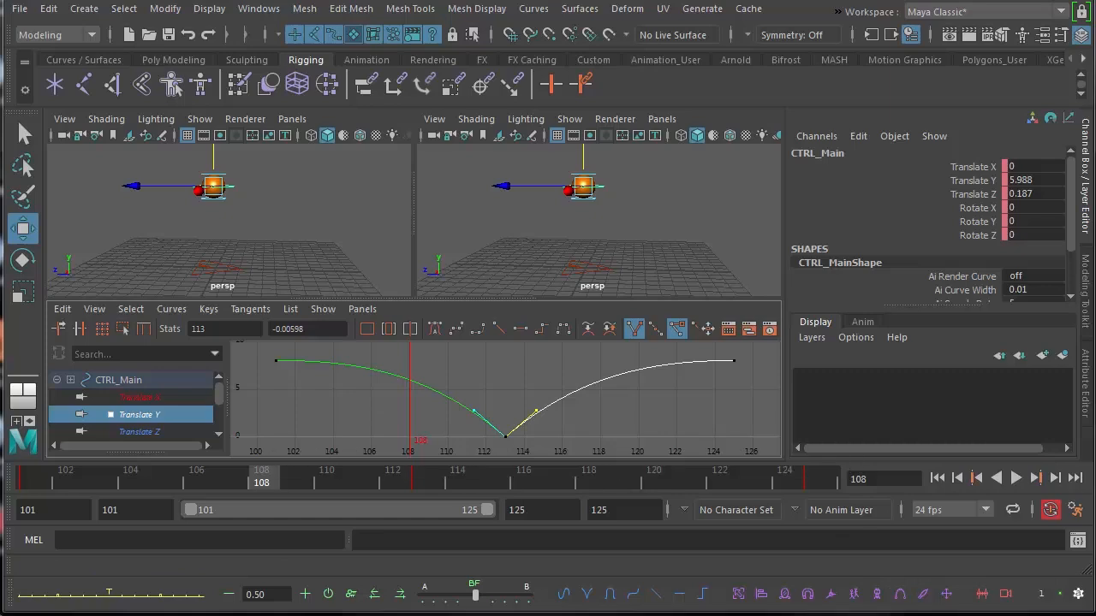
# Set the playback and animation end to frame 199 and play back the single bounce
pyautogui.click(1016, 478)
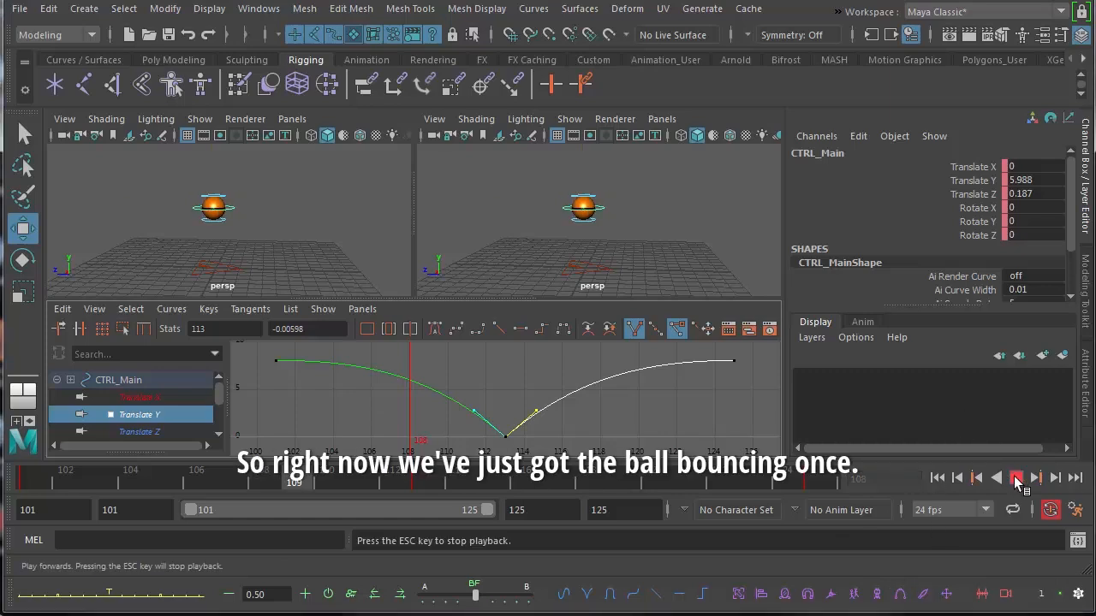
pyautogui.click(1015, 478)
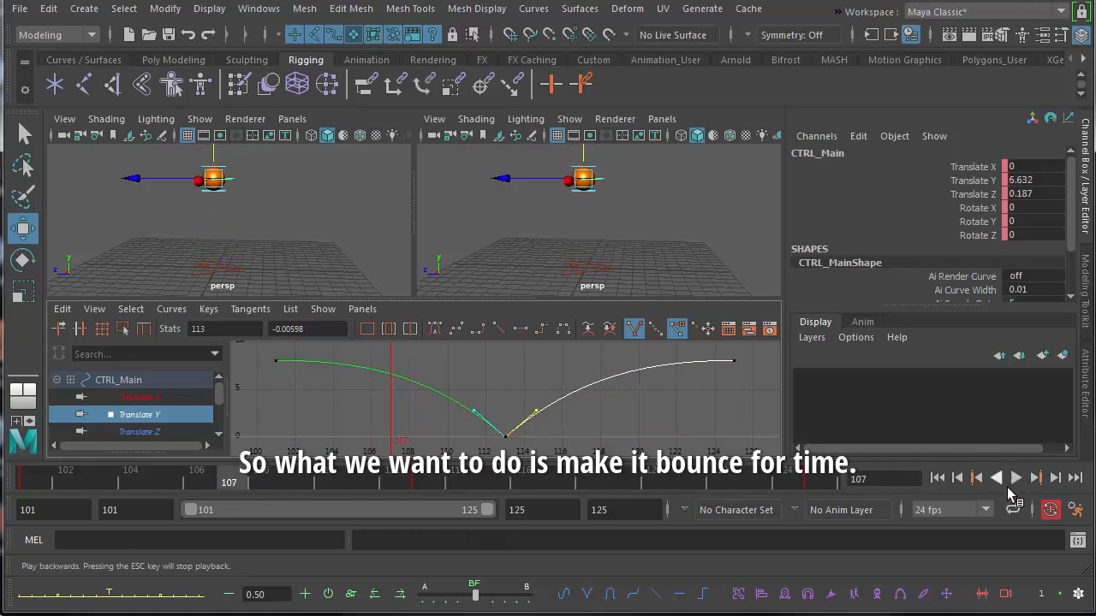
pyautogui.click(623, 510)
pyautogui.click(573, 514)
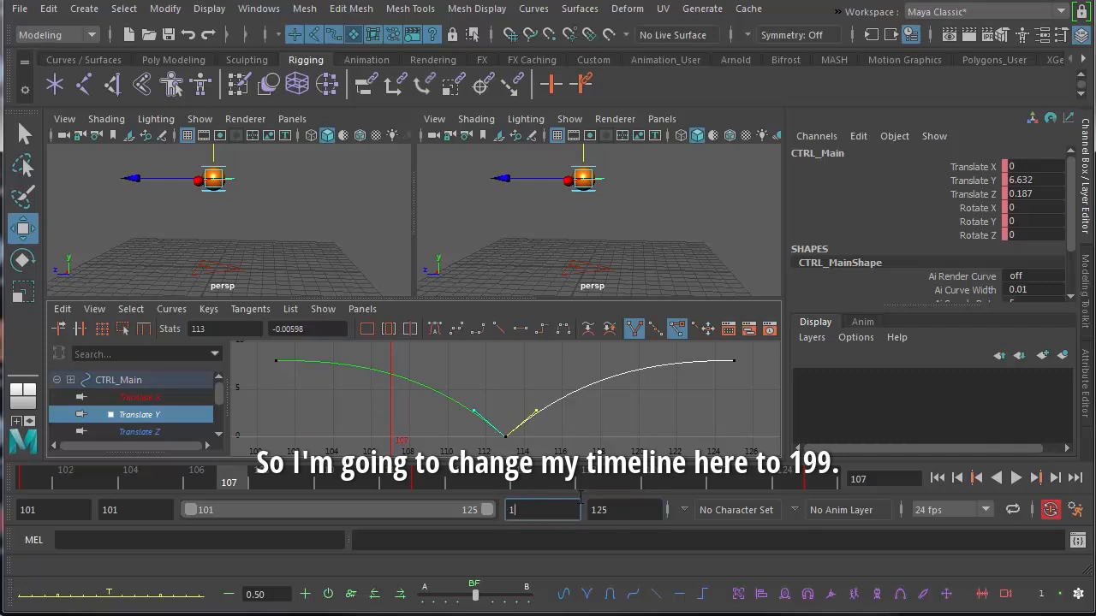
pyautogui.press('Return')
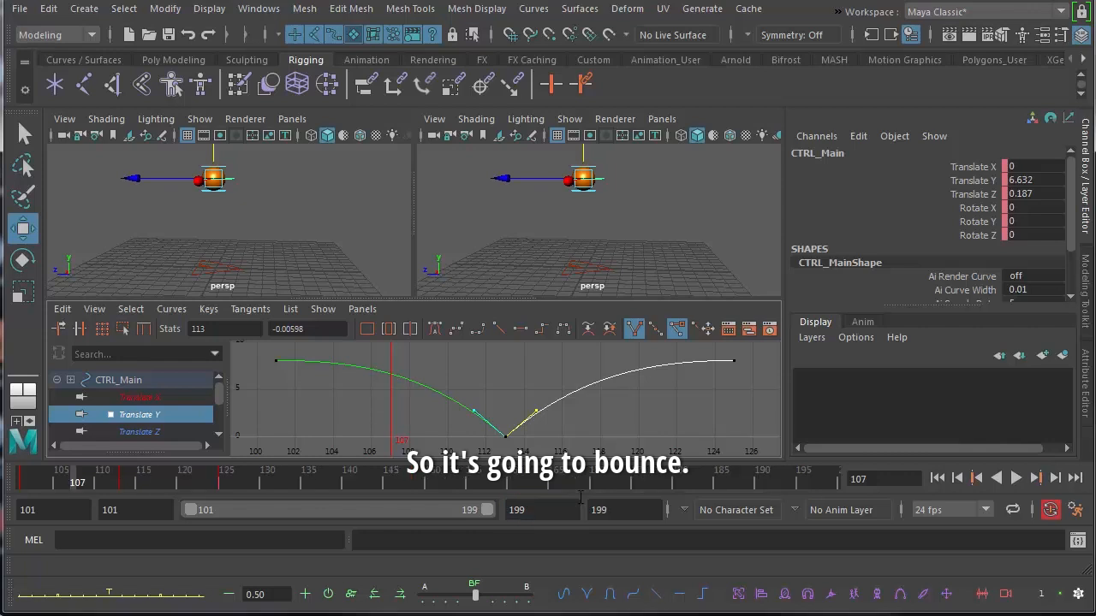
pyautogui.doubleClick(599, 510)
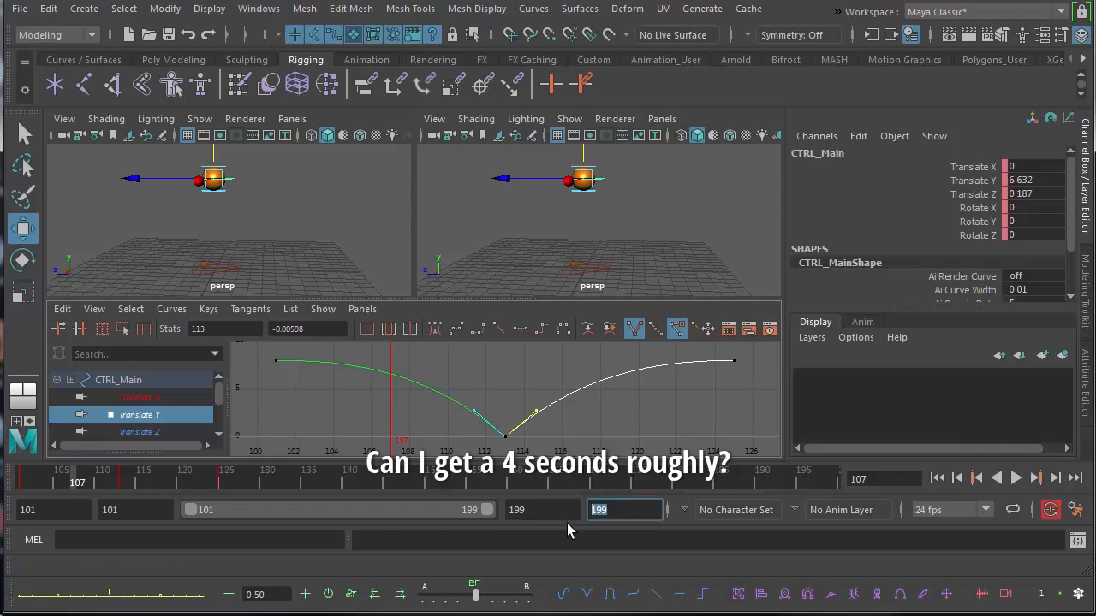
pyautogui.write('199')
pyautogui.press('Return')
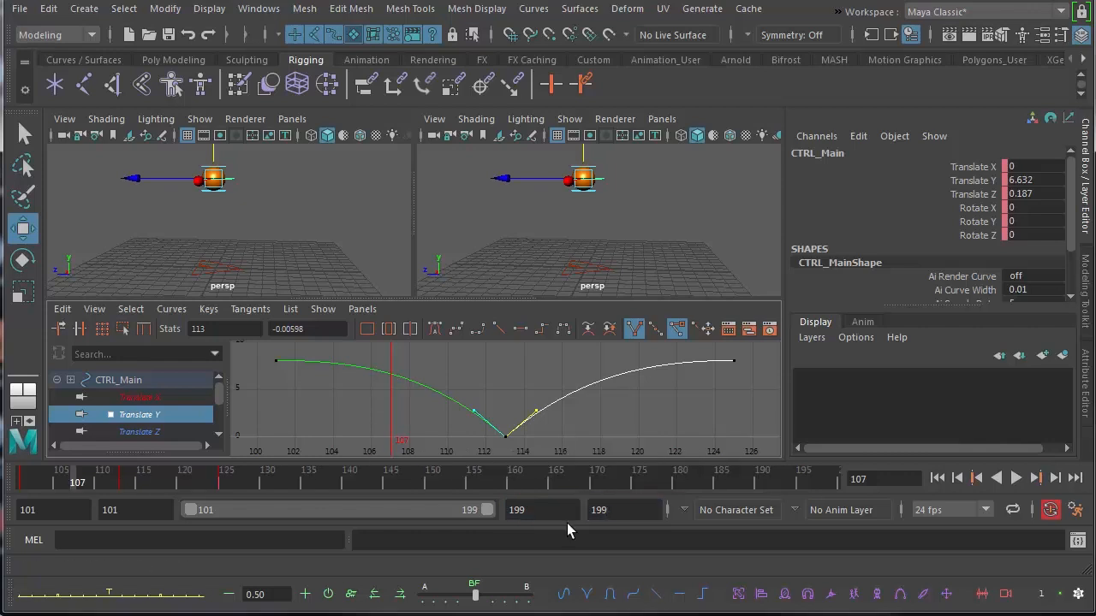
pyautogui.click(1015, 478)
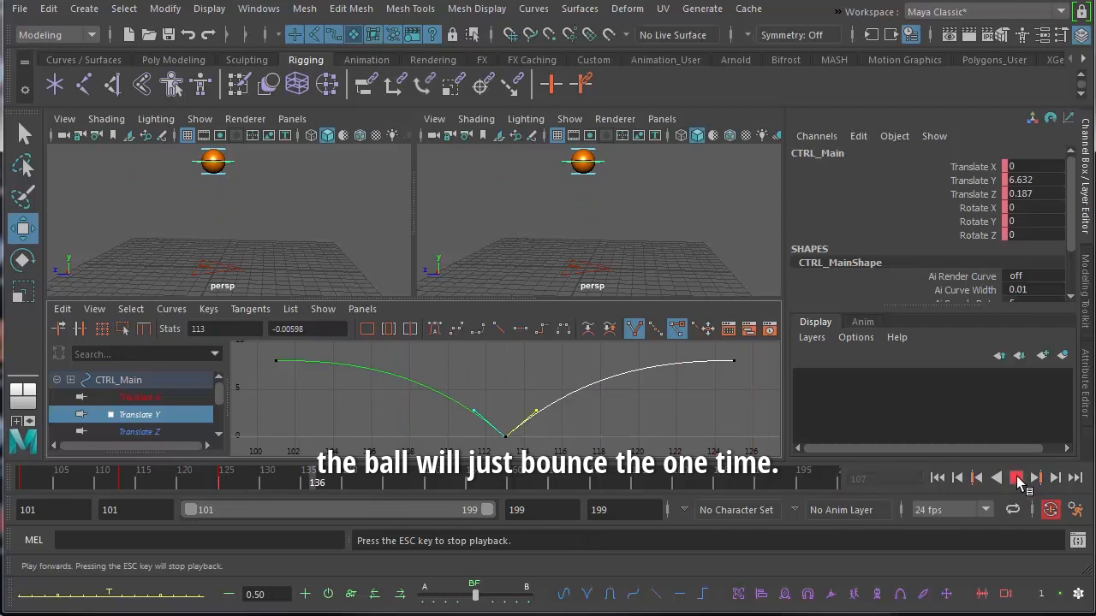
pyautogui.click(1017, 478)
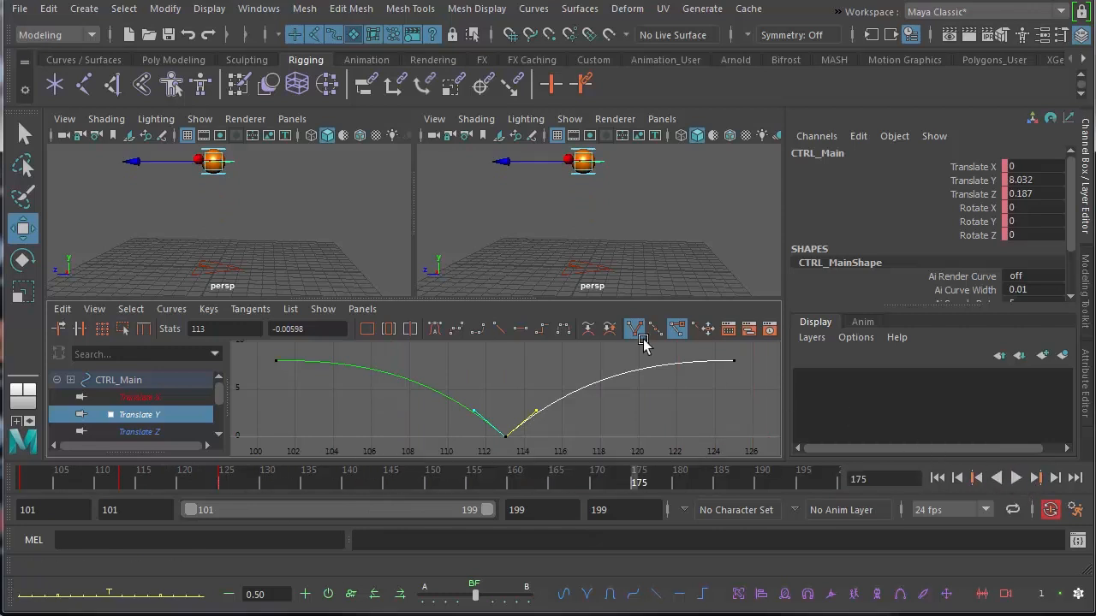
# Turn off surface object selection and select the ball's main, top and bottom controllers together
pyautogui.scroll(-4, 474, 247)
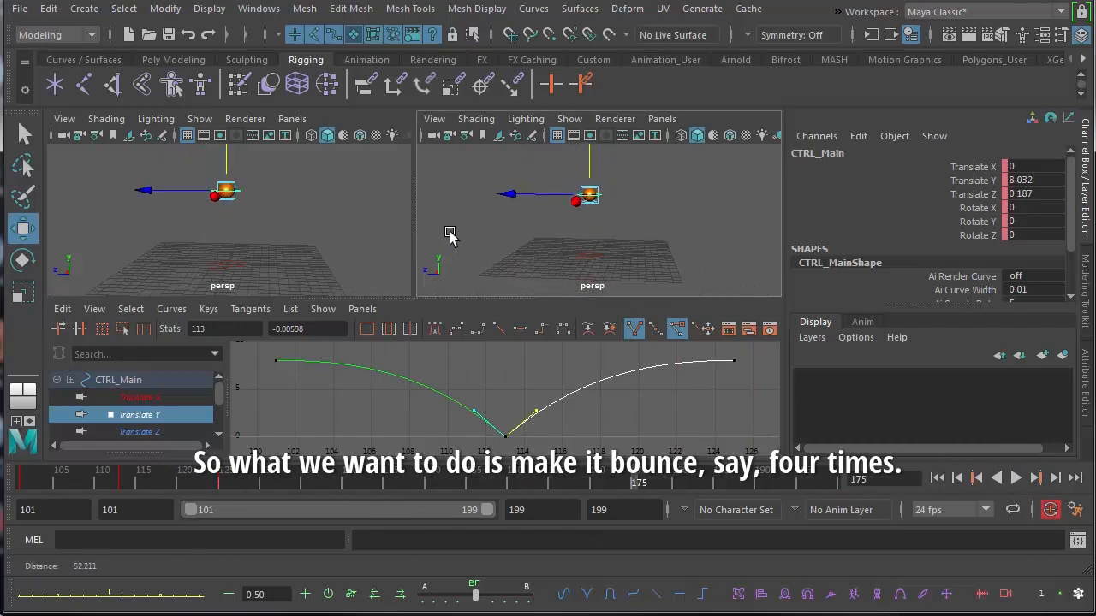
pyautogui.click(555, 180)
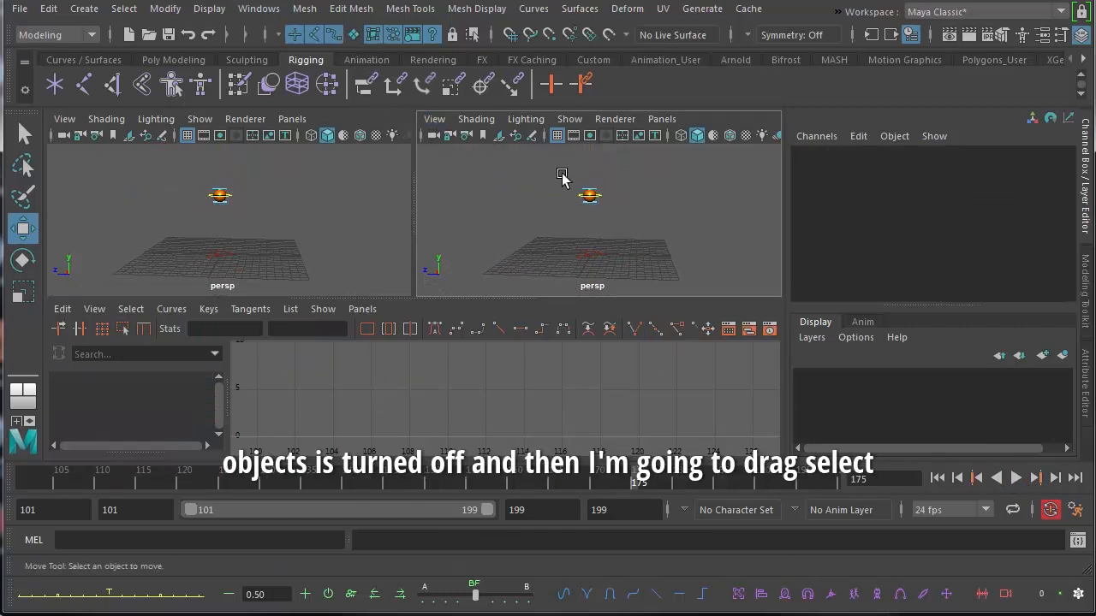
pyautogui.moveTo(564, 173); pyautogui.dragTo(616, 231)
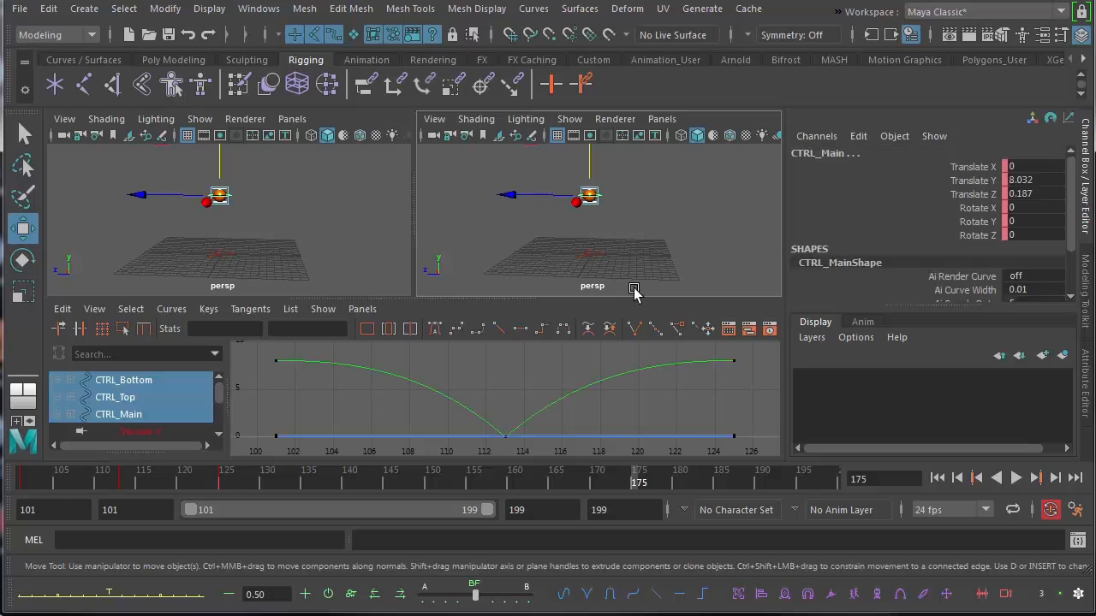
# Select every key of the controllers' bounce curves in the Graph Editor and copy them
pyautogui.click(615, 410)
pyautogui.keyDown('alt'); pyautogui.moveTo(552, 384); pyautogui.dragTo(548, 382, button='middle'); pyautogui.keyUp('alt')
pyautogui.keyDown('alt'); pyautogui.moveTo(549, 382); pyautogui.dragTo(366, 435, button='right'); pyautogui.keyUp('alt')
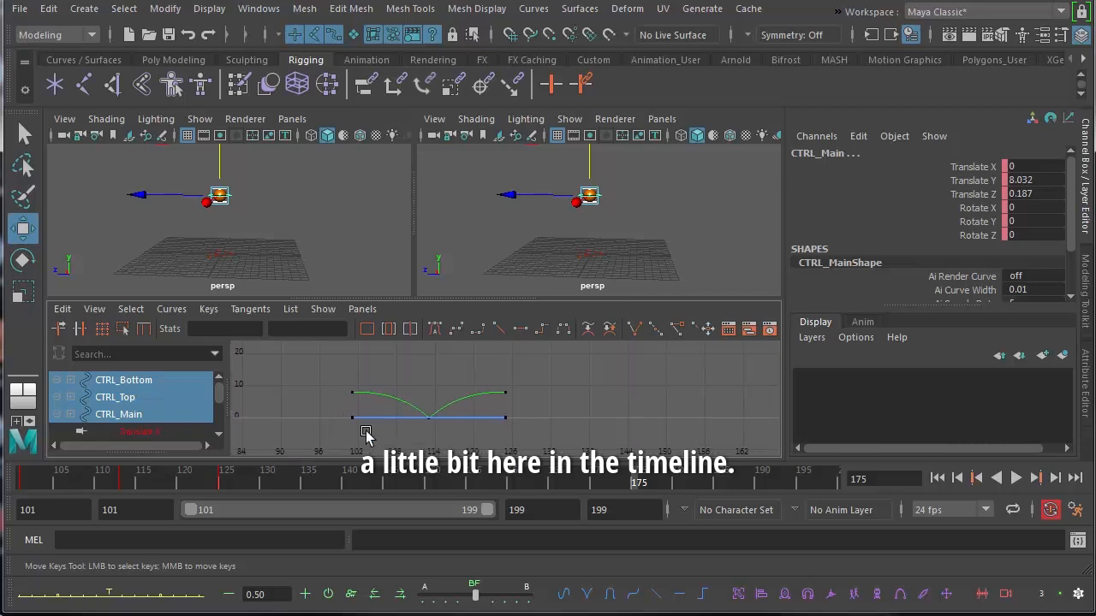
pyautogui.moveTo(101, 480); pyautogui.dragTo(225, 478)
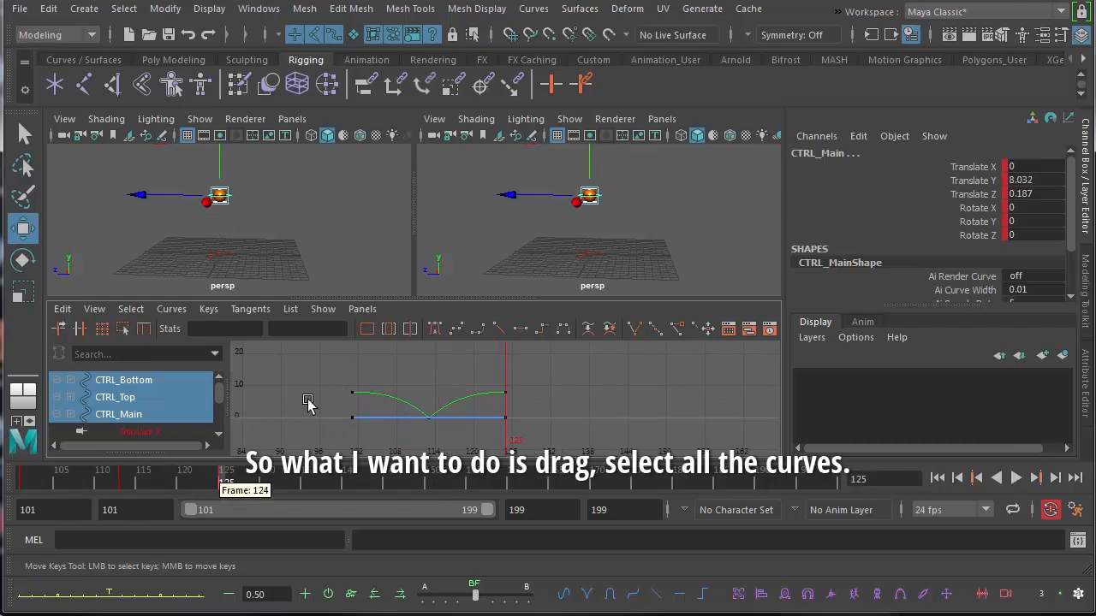
pyautogui.moveTo(480, 432); pyautogui.dragTo(519, 450)
pyautogui.click(62, 310)
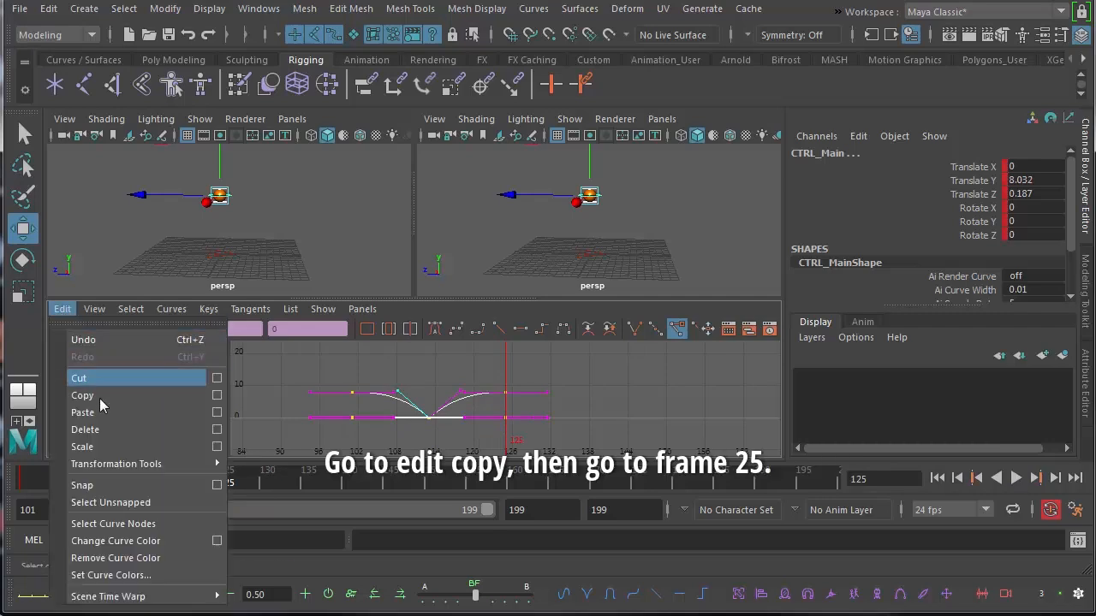
pyautogui.click(96, 394)
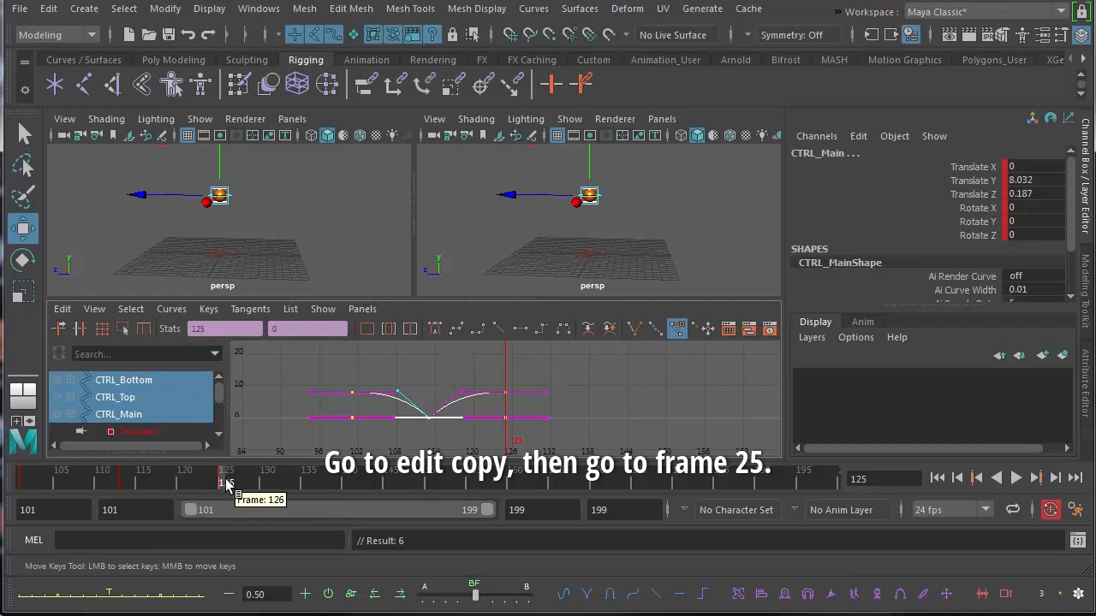
# With only the final keys selected, paste the copied bounce keys at frame 125
pyautogui.moveTo(226, 478); pyautogui.dragTo(222, 484)
pyautogui.click(600, 392)
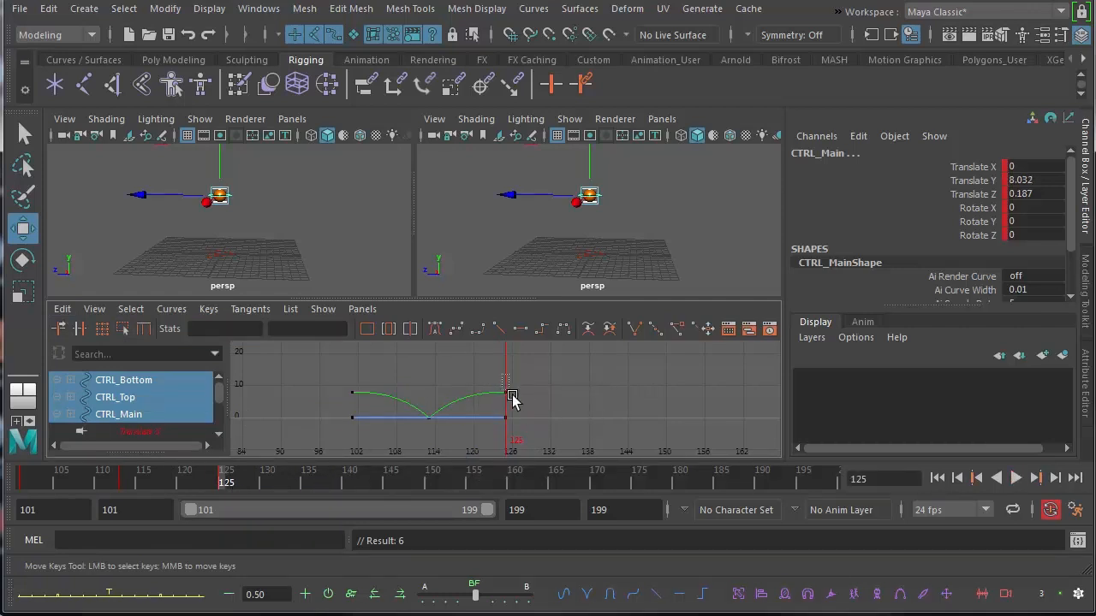
pyautogui.moveTo(512, 398); pyautogui.dragTo(548, 467)
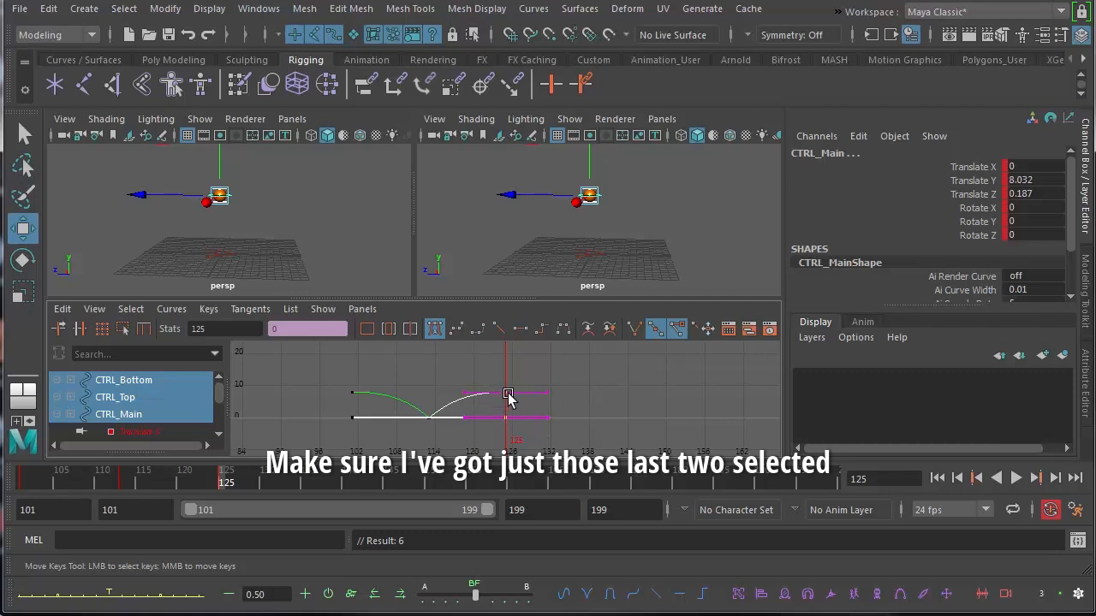
pyautogui.click(63, 310)
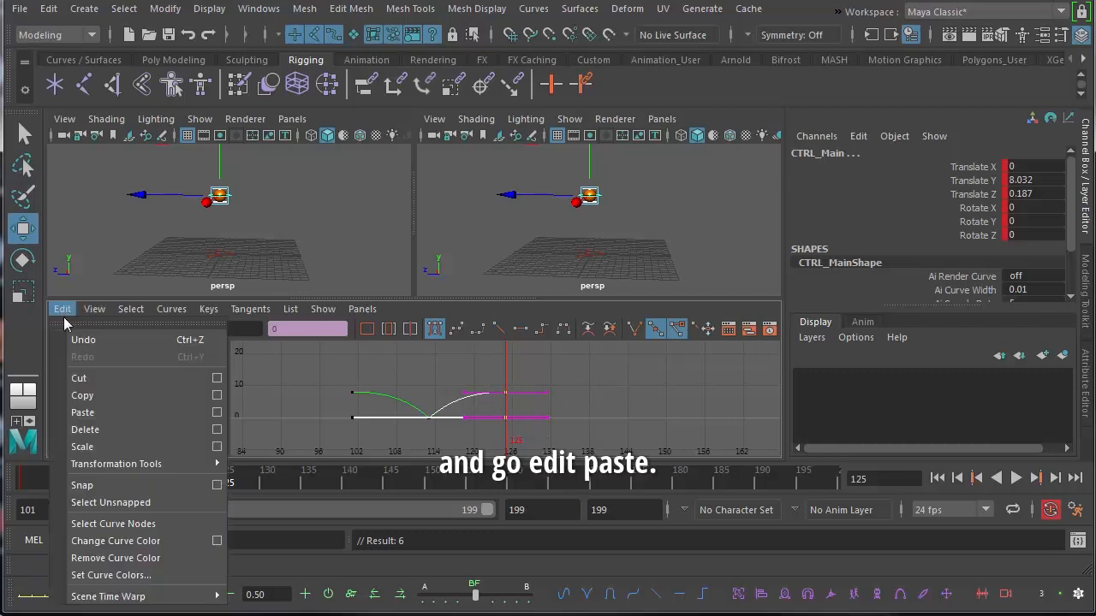
pyautogui.click(102, 414)
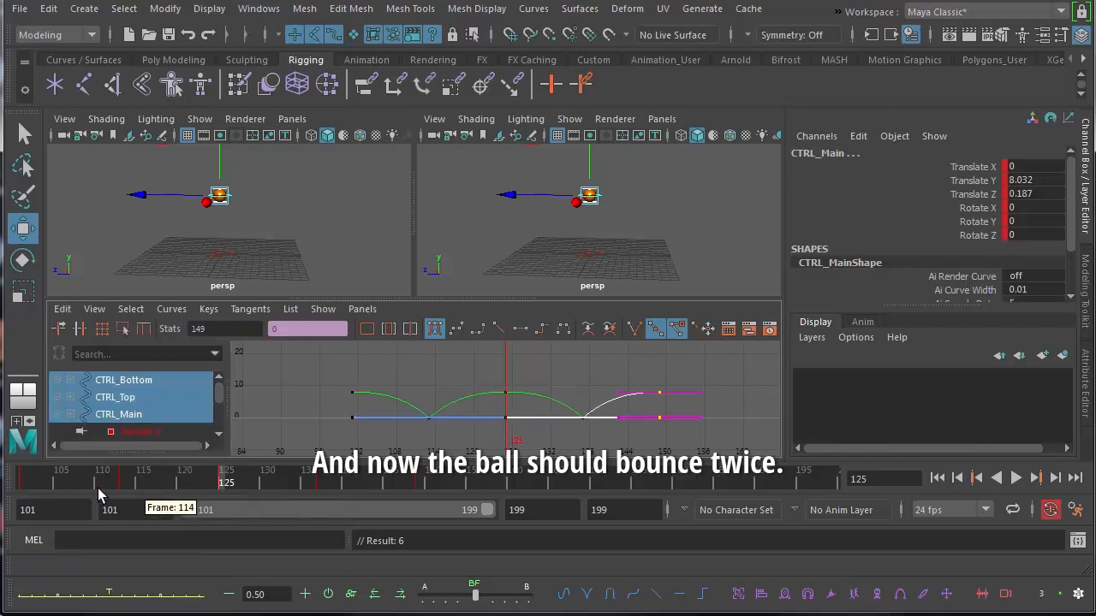
# Play back the animation from frame 101 to check the repeated bounce
pyautogui.click(23, 485)
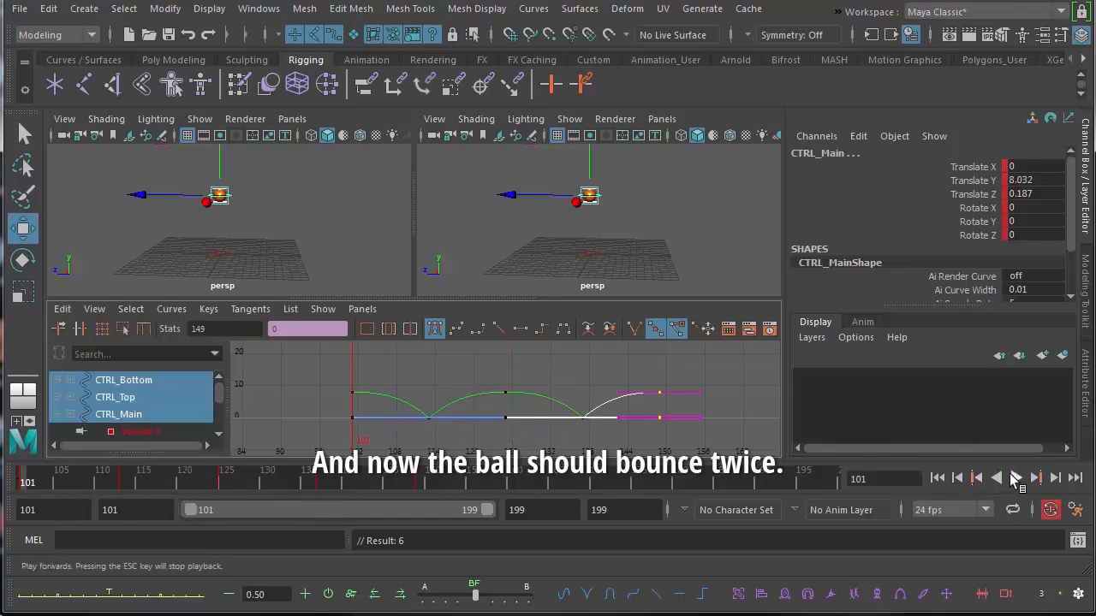
pyautogui.click(1016, 478)
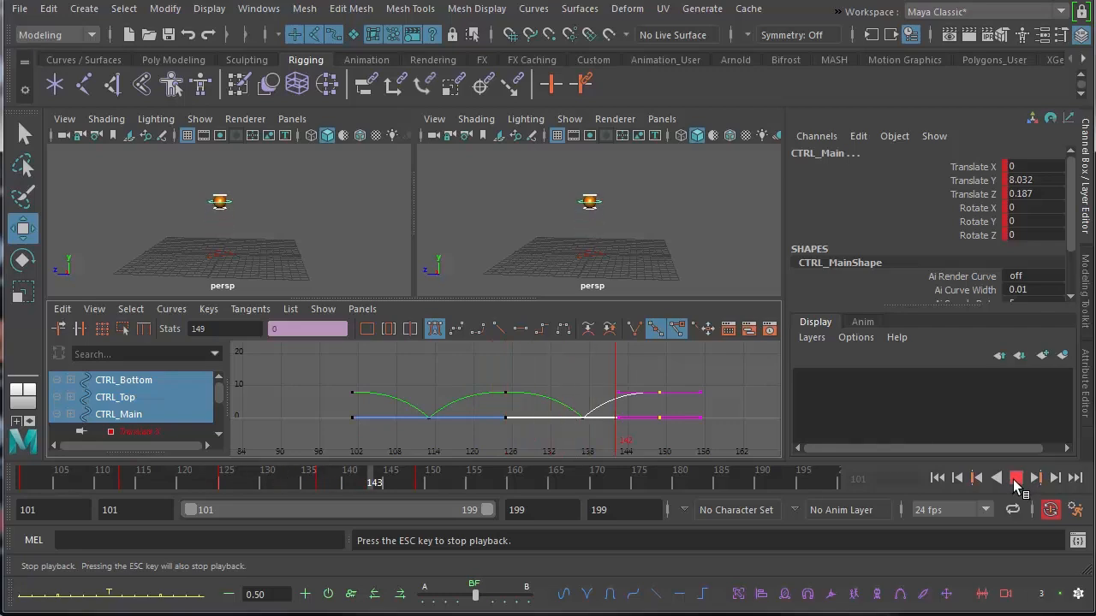
pyautogui.click(1016, 477)
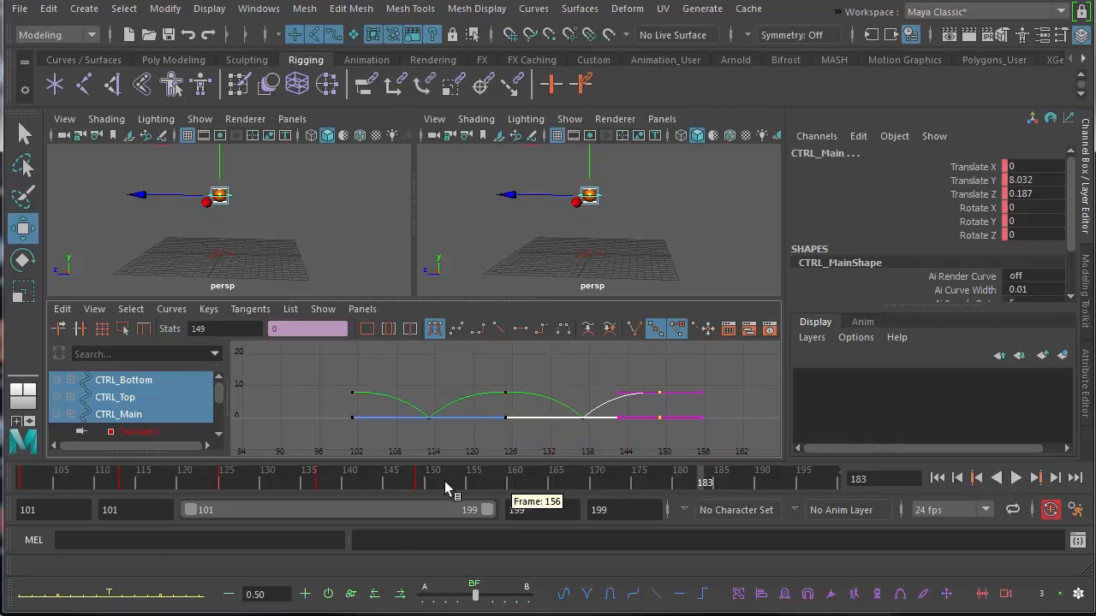
# Select all keys of both bounces in the Graph Editor and copy them
pyautogui.moveTo(337, 366); pyautogui.dragTo(713, 430)
pyautogui.click(63, 309)
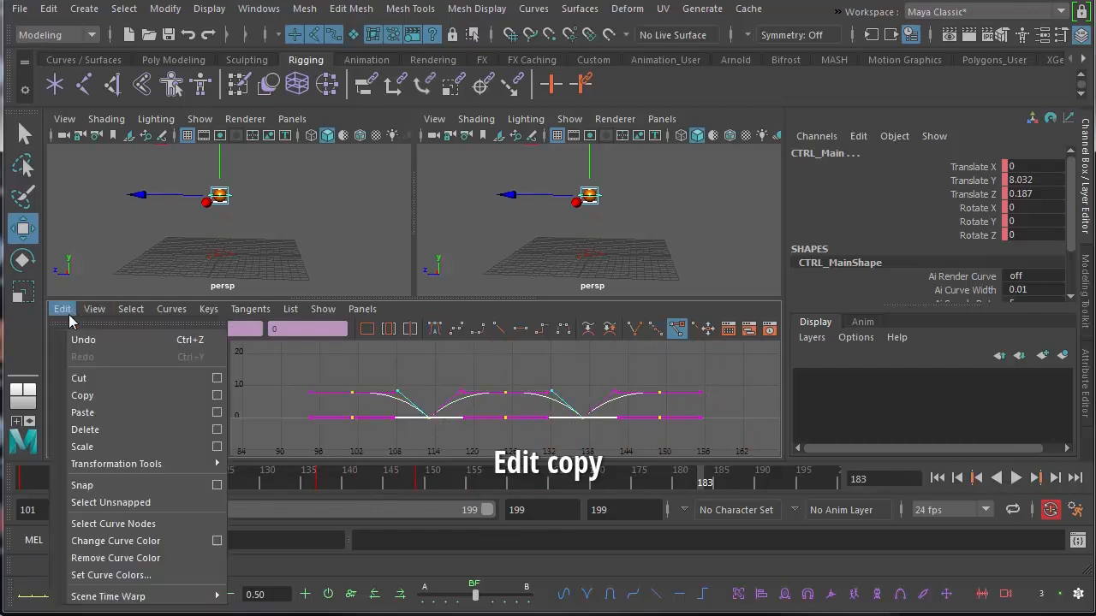
pyautogui.click(106, 397)
# With only the last keys selected, paste the copied two-bounce keys at frame 149
pyautogui.click(421, 484)
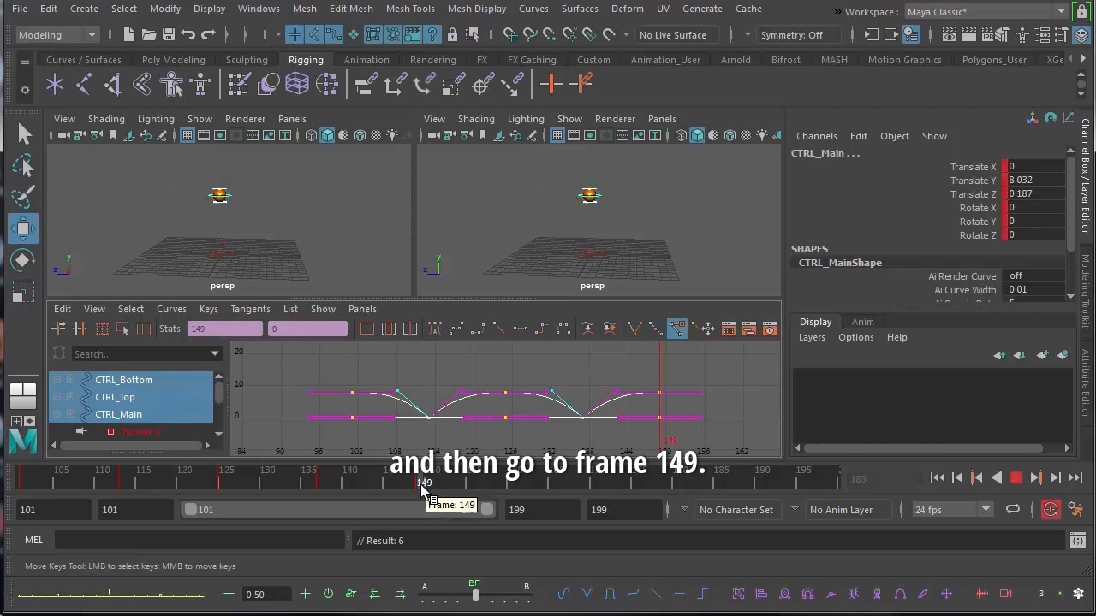
pyautogui.click(648, 392)
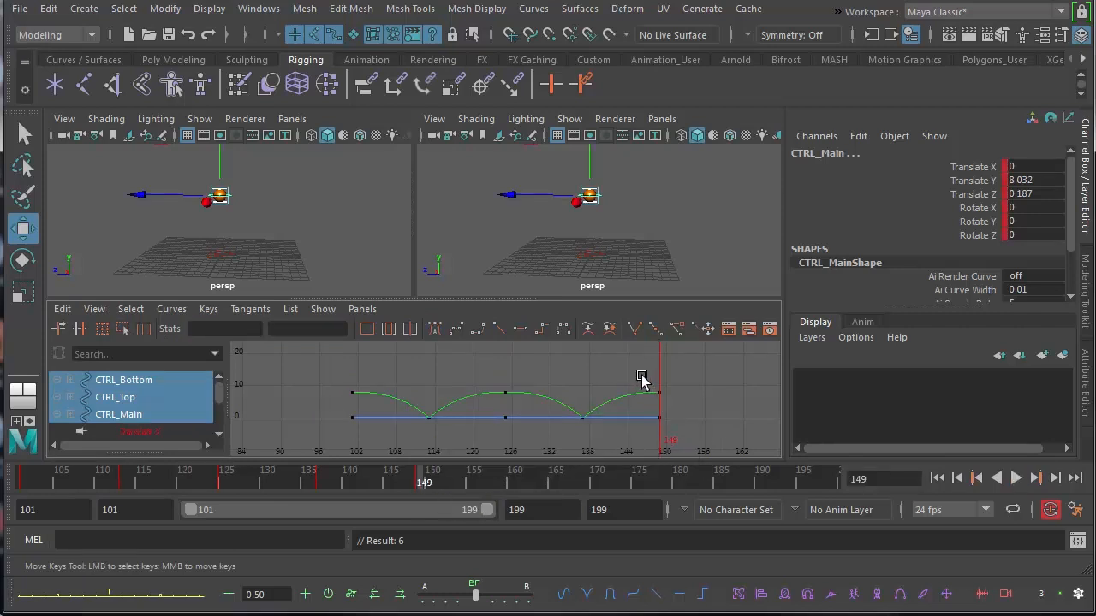
pyautogui.moveTo(640, 374); pyautogui.dragTo(683, 437)
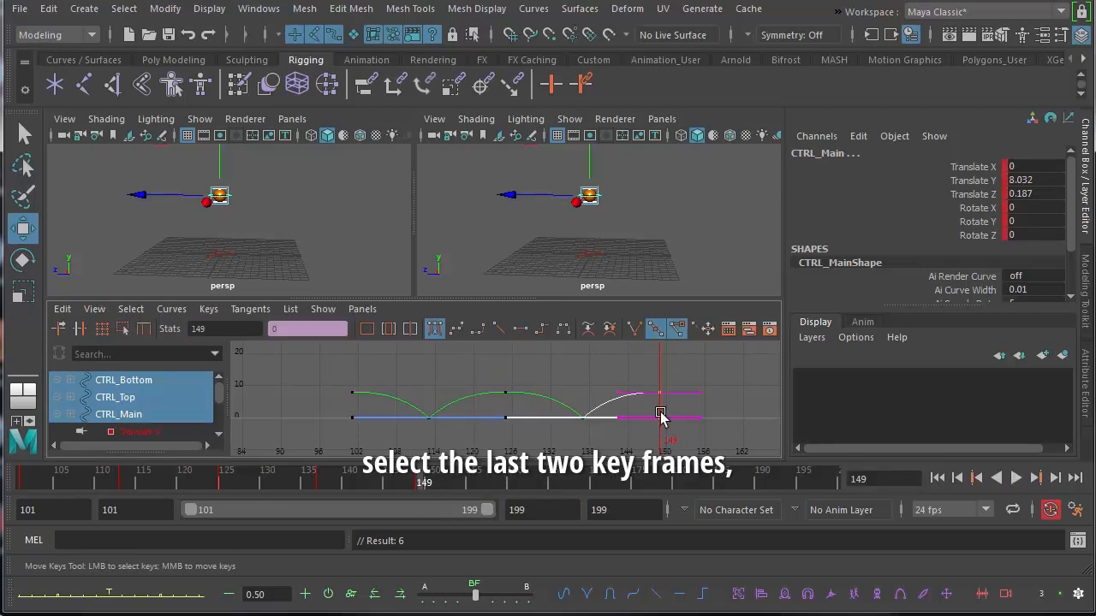
pyautogui.click(418, 482)
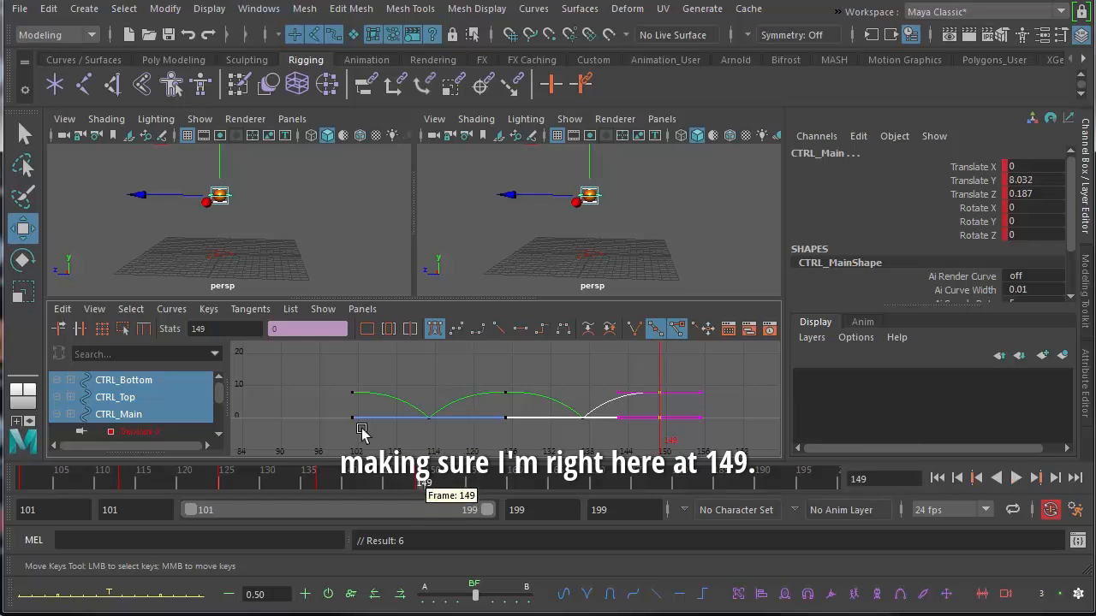
pyautogui.click(63, 310)
pyautogui.click(112, 411)
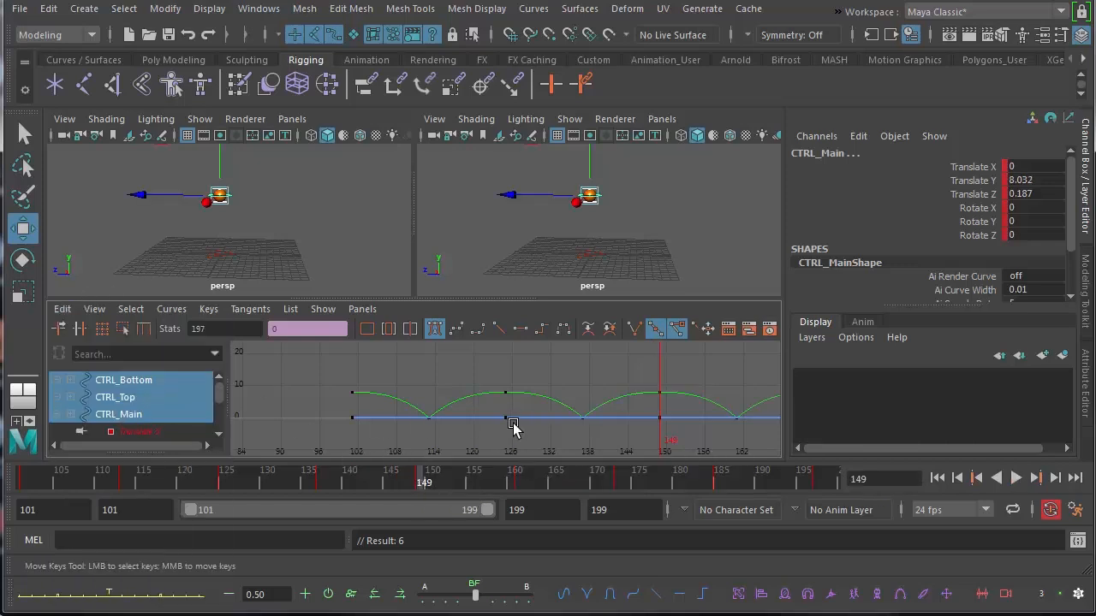
# Frame the full animation curves and play back all four bounces
pyautogui.press('a')
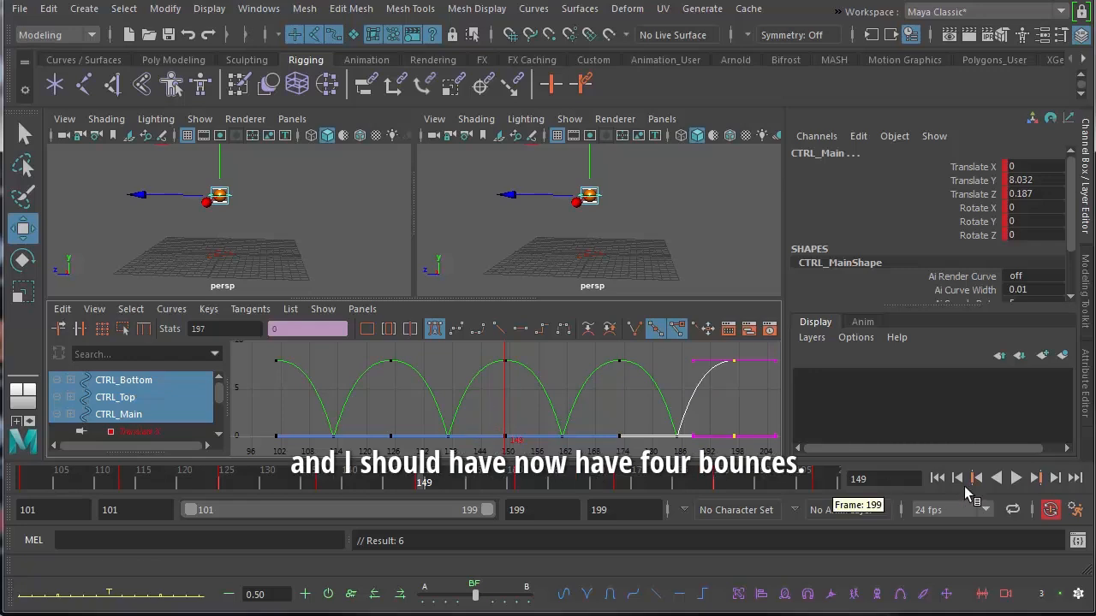
pyautogui.click(1015, 478)
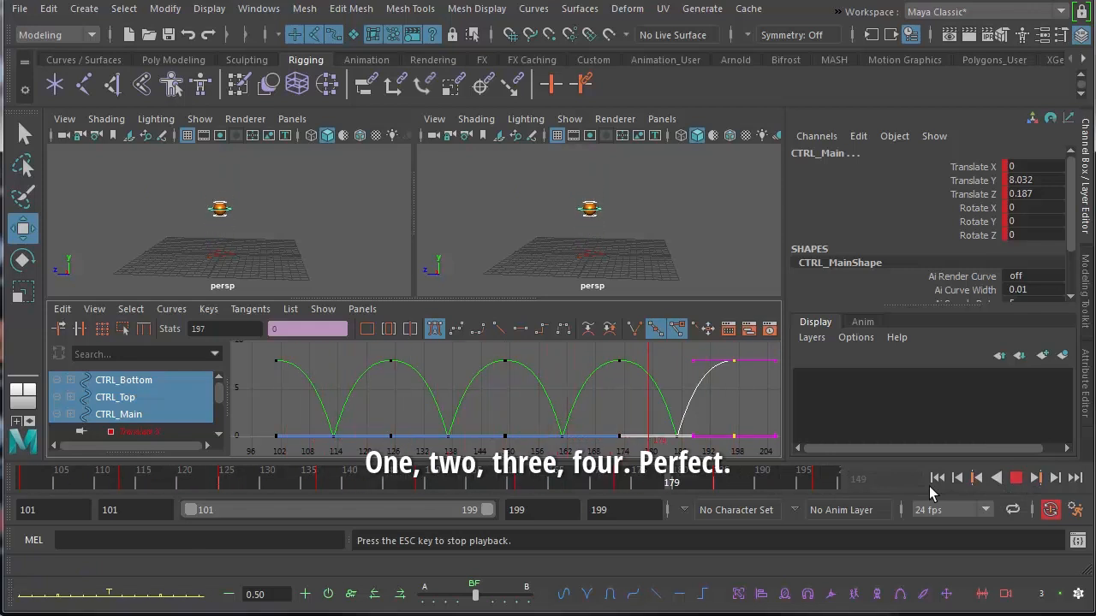
pyautogui.click(1016, 478)
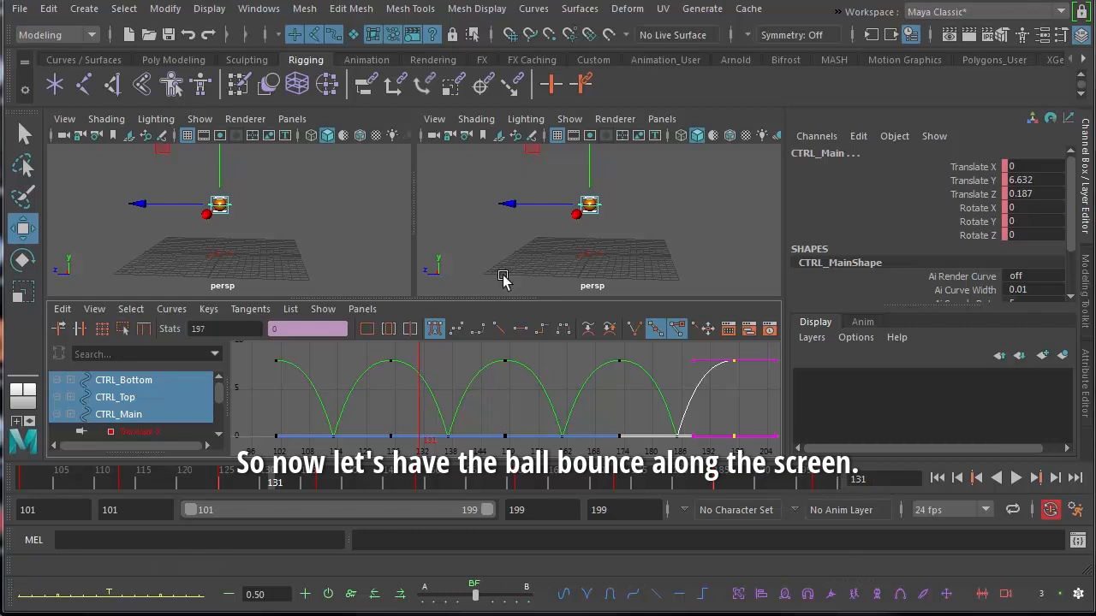
# Clear the current selection and select only the ball's main controller, the ring around its middle
pyautogui.keyDown('alt'); pyautogui.moveTo(573, 242); pyautogui.dragTo(541, 256, button='middle'); pyautogui.keyUp('alt')
pyautogui.keyDown('alt'); pyautogui.moveTo(541, 256); pyautogui.dragTo(524, 250, button='right'); pyautogui.keyUp('alt')
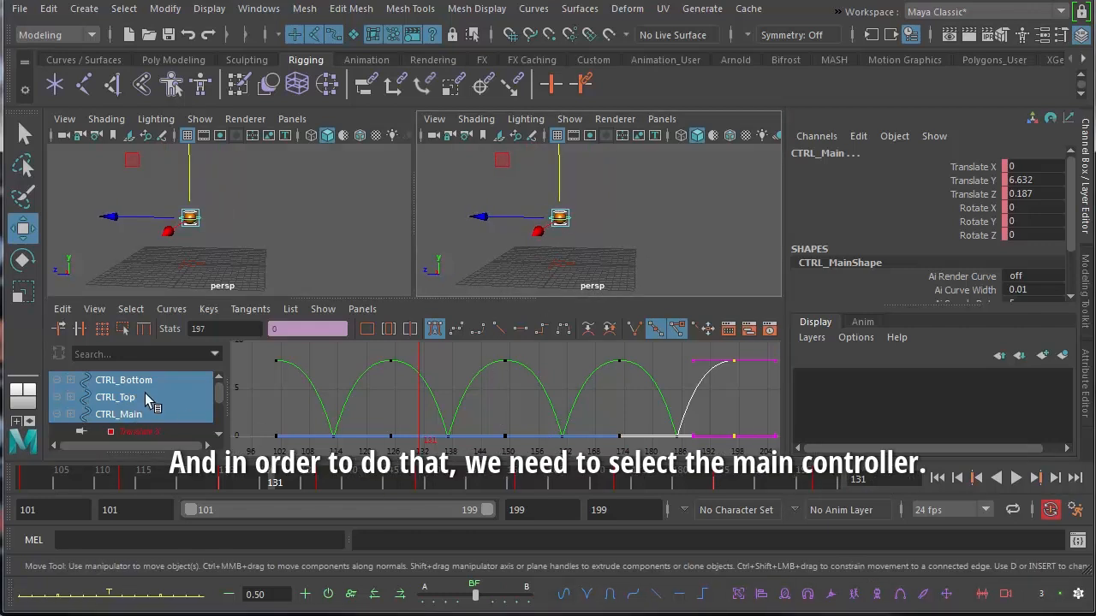
pyautogui.click(647, 220)
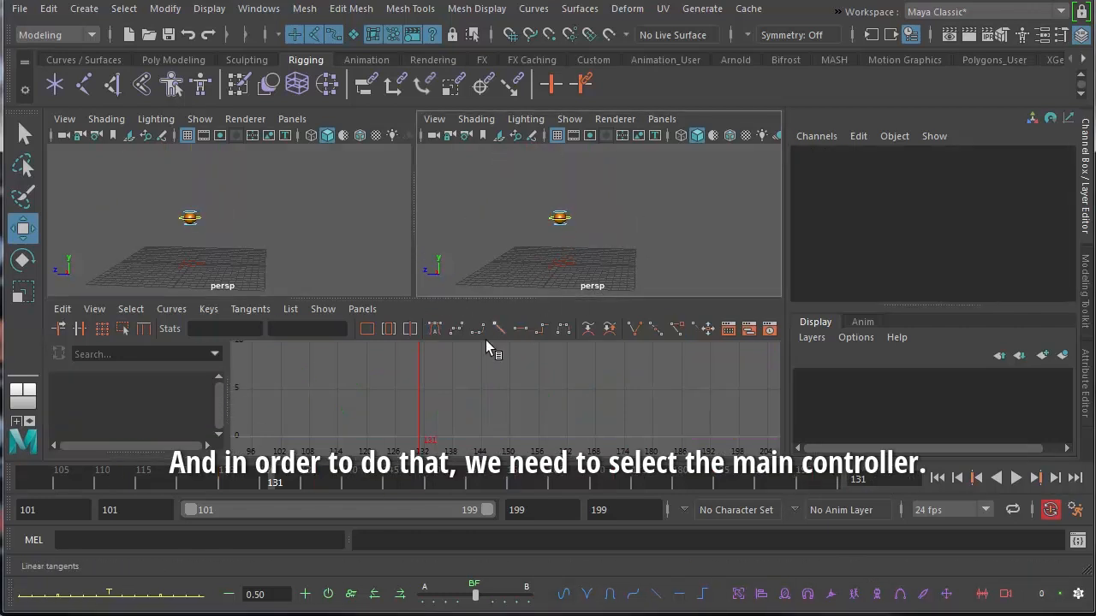
pyautogui.keyDown('alt'); pyautogui.moveTo(536, 257); pyautogui.dragTo(628, 240, button='right'); pyautogui.keyUp('alt')
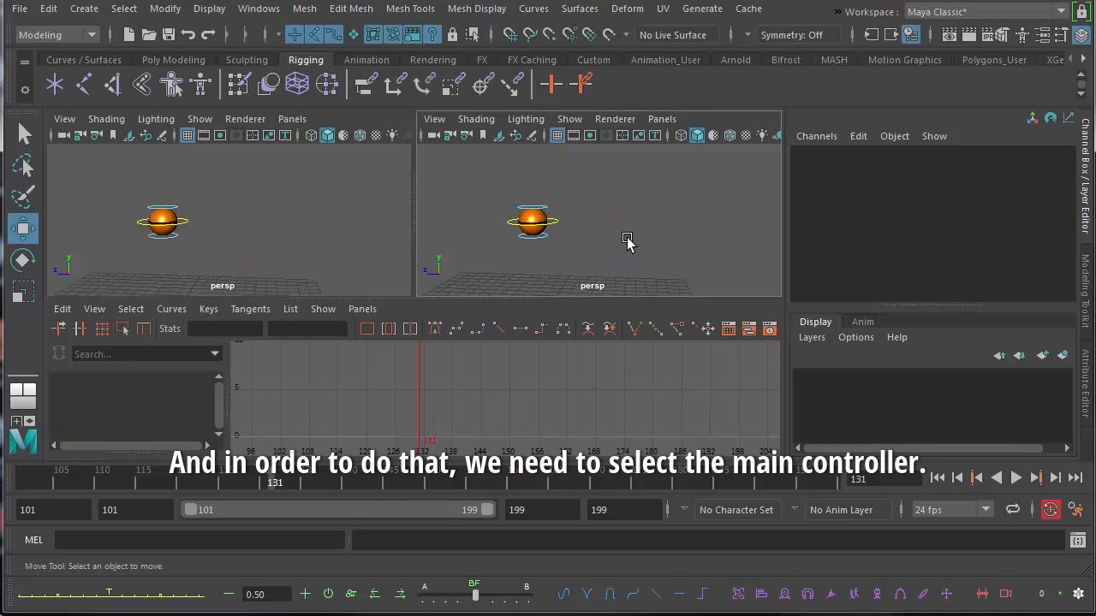
pyautogui.click(552, 220)
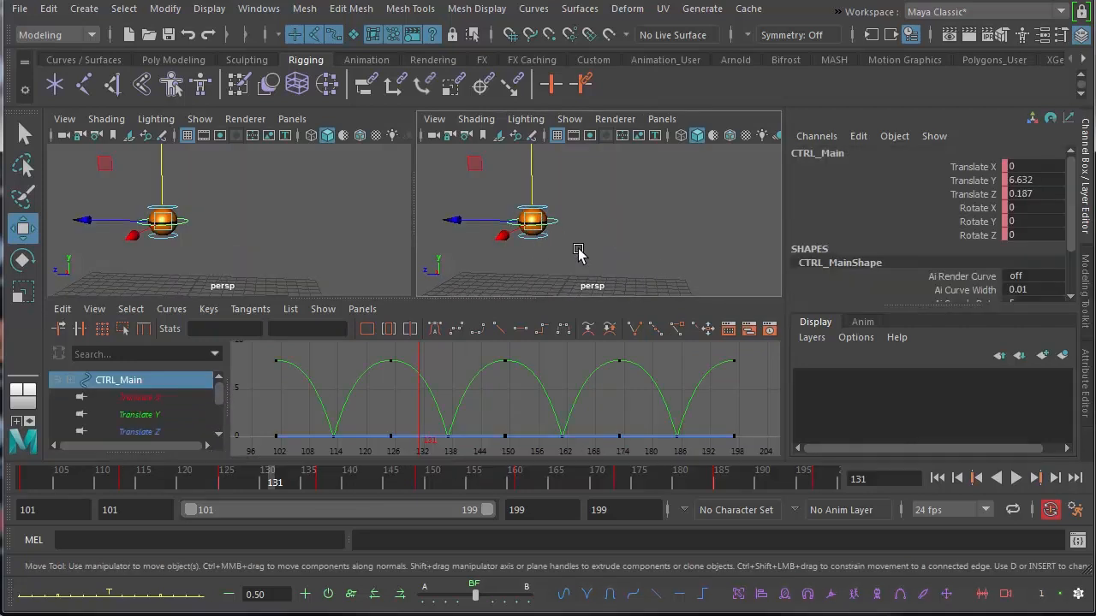
# Delete the three middle keys from the main controller's Translate Z curve, keeping only the first and last keys
pyautogui.keyDown('alt'); pyautogui.moveTo(577, 247); pyautogui.dragTo(606, 237, button='middle'); pyautogui.keyUp('alt')
pyautogui.keyDown('alt'); pyautogui.moveTo(606, 237); pyautogui.dragTo(487, 265, button='right'); pyautogui.keyUp('alt')
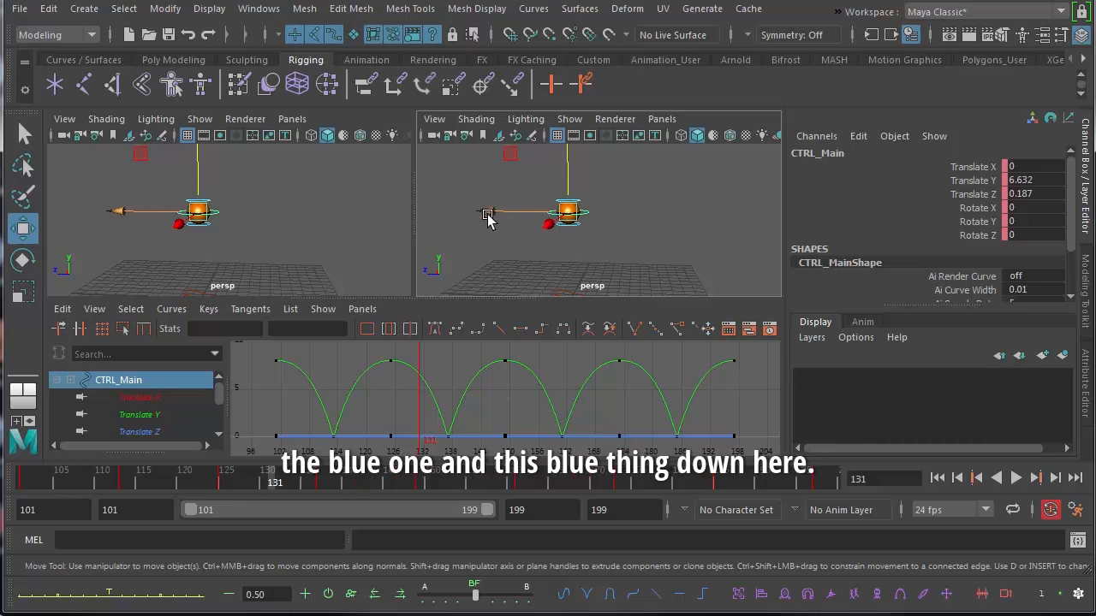
pyautogui.click(162, 434)
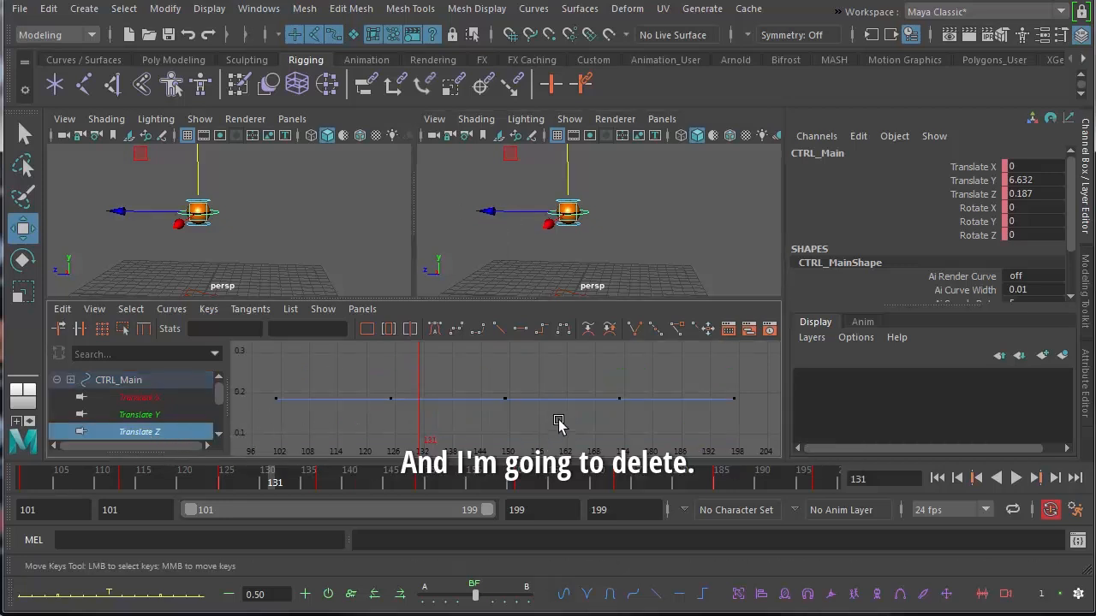
pyautogui.scroll(-3, 585, 411)
pyautogui.keyDown('alt'); pyautogui.moveTo(570, 414); pyautogui.dragTo(556, 419, button='middle'); pyautogui.keyUp('alt')
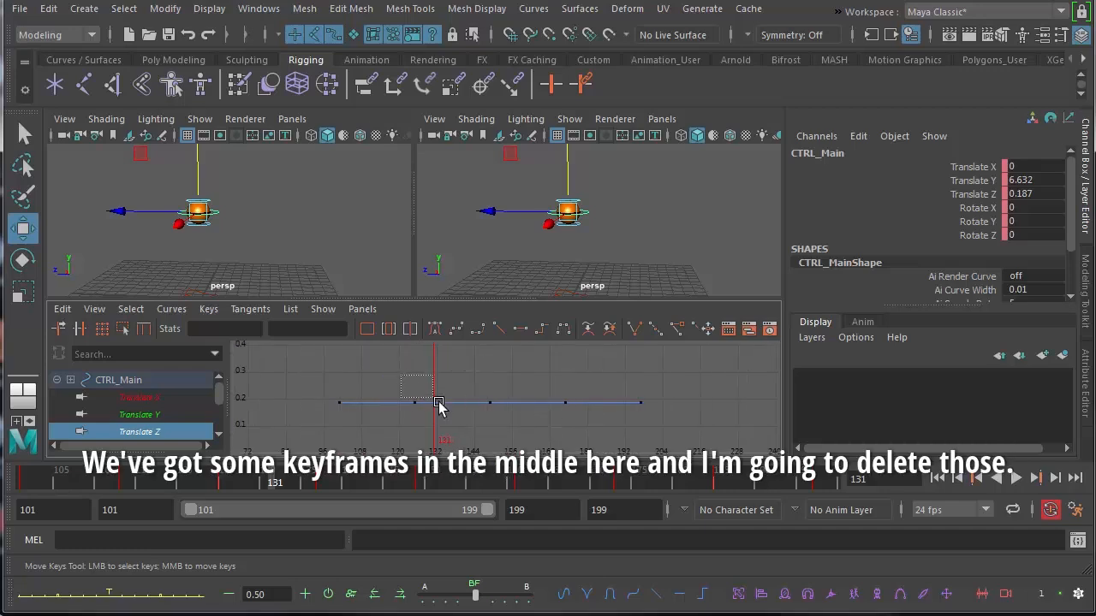
pyautogui.moveTo(561, 431); pyautogui.dragTo(603, 439)
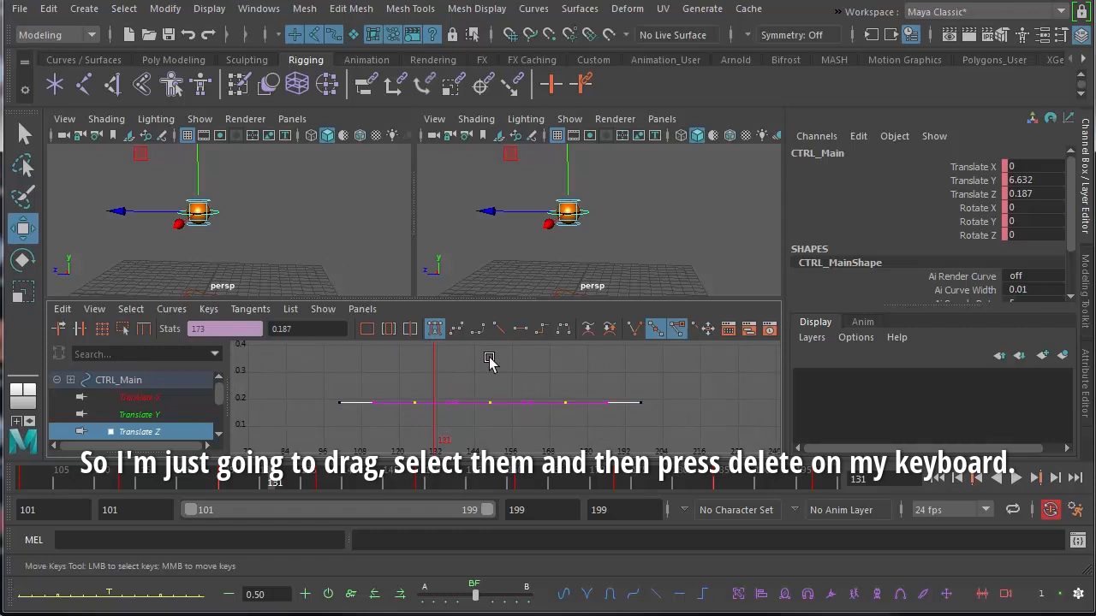
pyautogui.press('Delete')
# Move the ball along Z to about 7.9 at frame 101 and to about -8.7 at frame 197
pyautogui.click(19, 485)
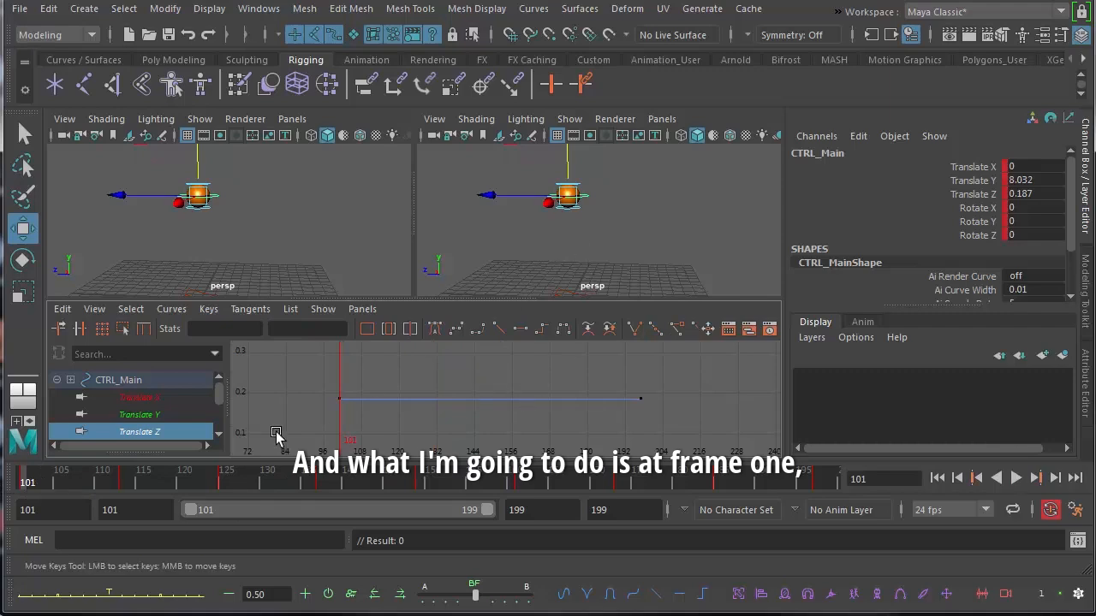
pyautogui.keyDown('alt'); pyautogui.moveTo(575, 234); pyautogui.dragTo(602, 261, button='middle'); pyautogui.keyUp('alt')
pyautogui.keyDown('alt'); pyautogui.moveTo(602, 262); pyautogui.dragTo(507, 261, button='right'); pyautogui.keyUp('alt')
pyautogui.keyDown('alt'); pyautogui.moveTo(527, 256); pyautogui.dragTo(539, 234, button='middle'); pyautogui.keyUp('alt')
pyautogui.moveTo(523, 197); pyautogui.dragTo(477, 230)
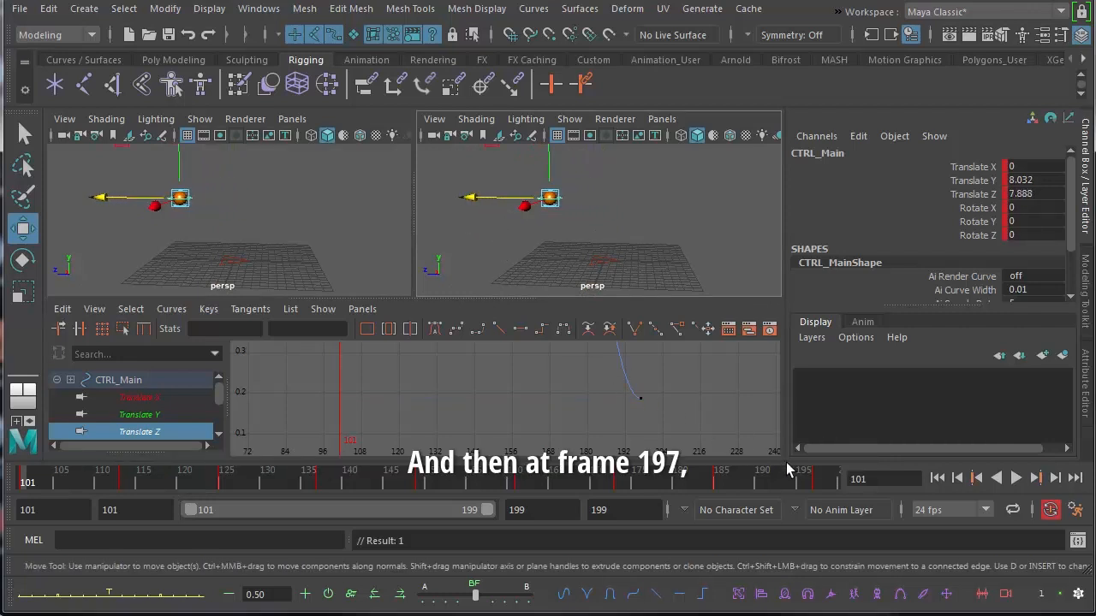
pyautogui.click(820, 493)
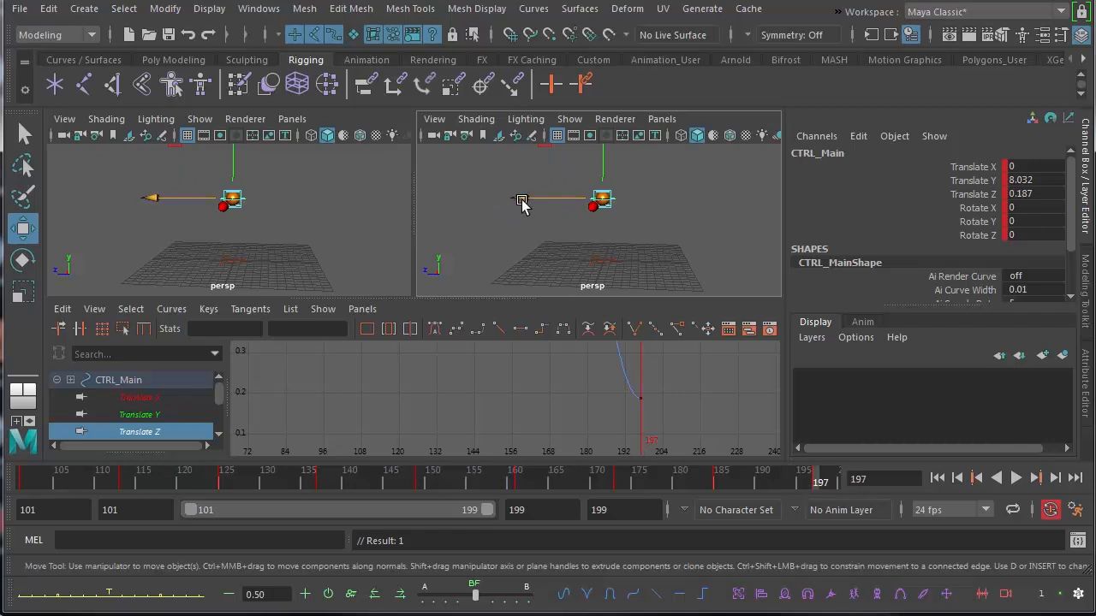
pyautogui.moveTo(520, 198); pyautogui.dragTo(585, 194)
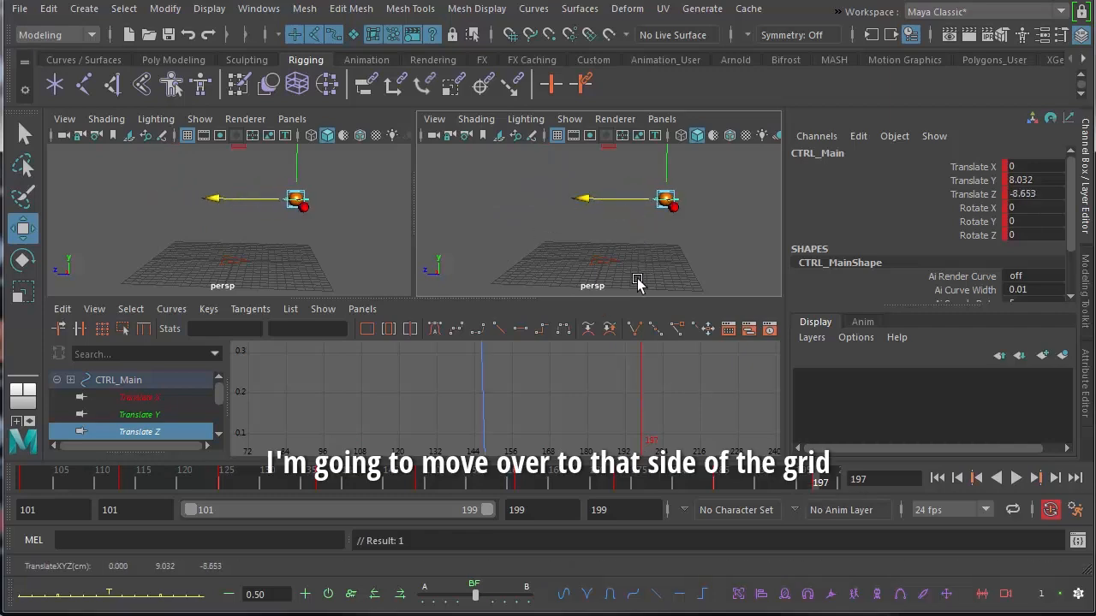
# Set both Translate Z keys to linear tangents and play back the ball travelling across the grid
pyautogui.press('a')
pyautogui.press('a')
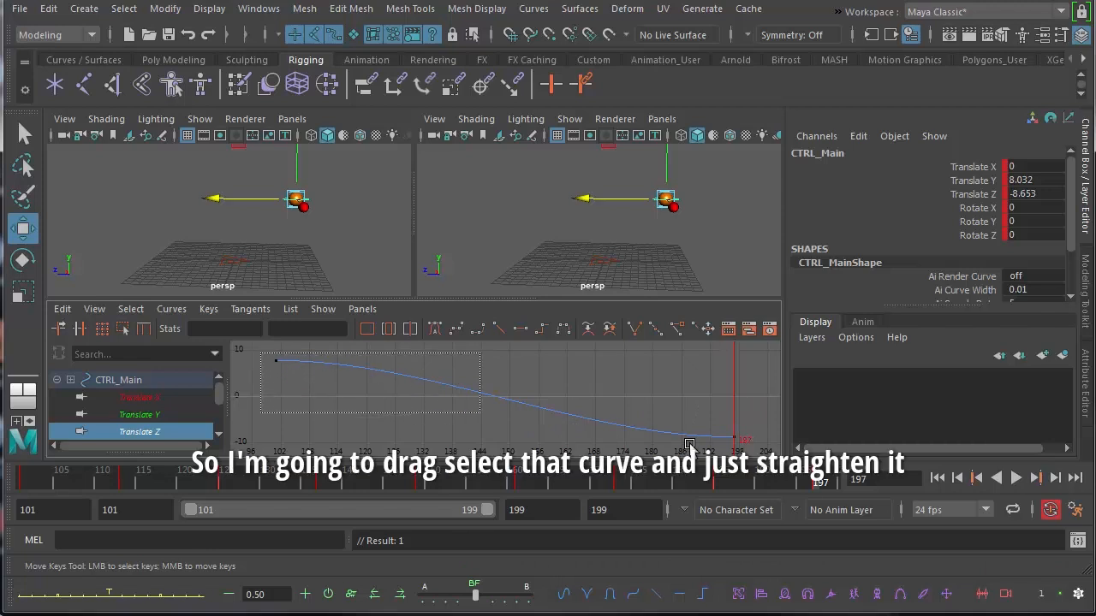
pyautogui.moveTo(689, 445); pyautogui.dragTo(760, 452)
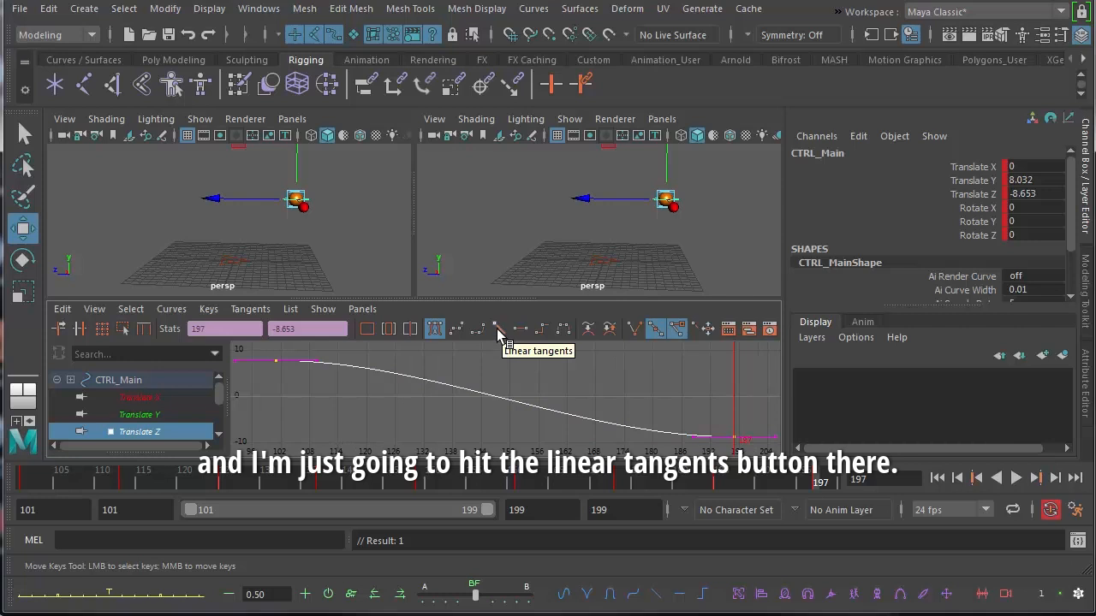
pyautogui.click(498, 329)
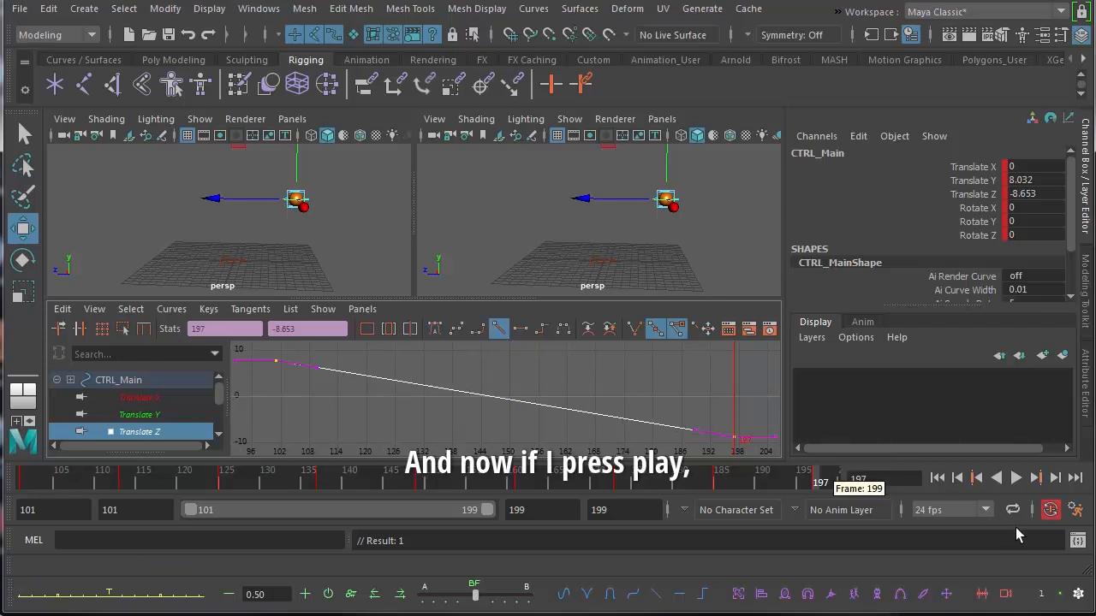
pyautogui.click(1016, 478)
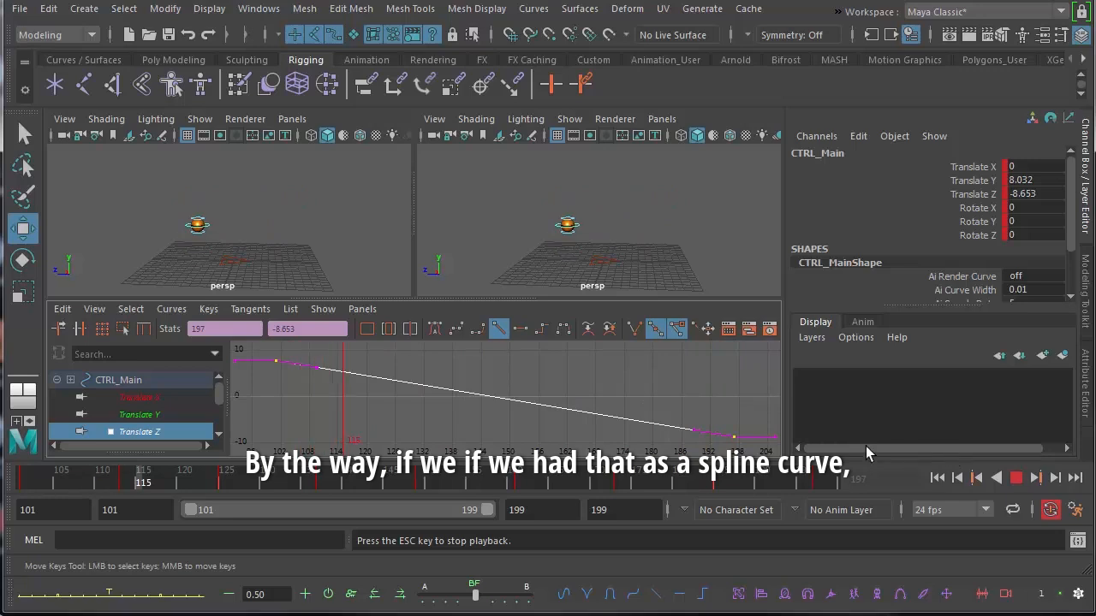
pyautogui.click(1017, 478)
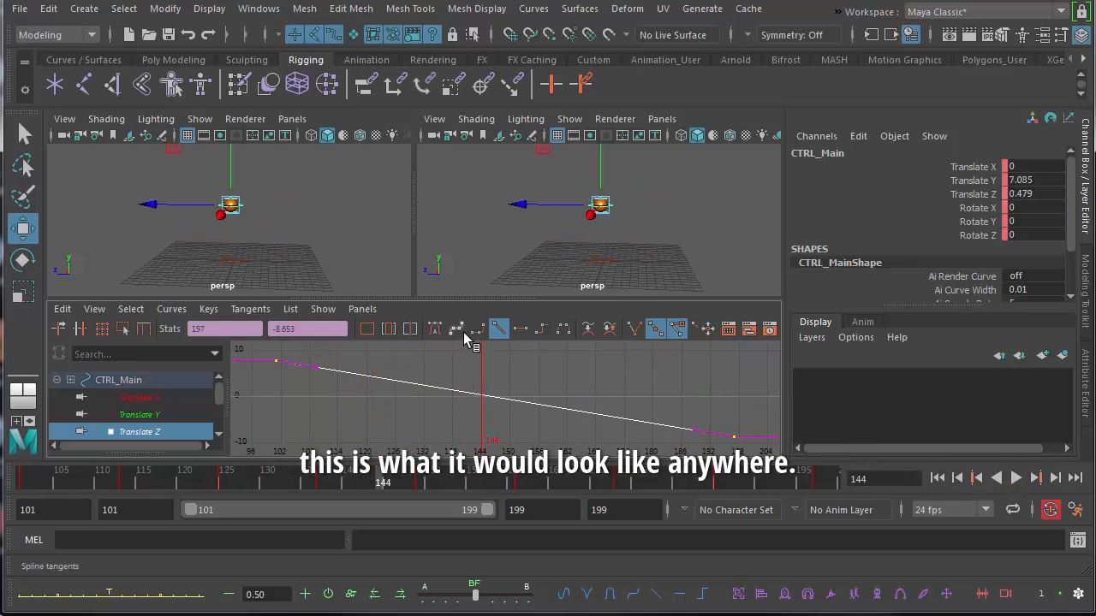
# Try spline tangents on the two Translate Z keys
pyautogui.click(456, 330)
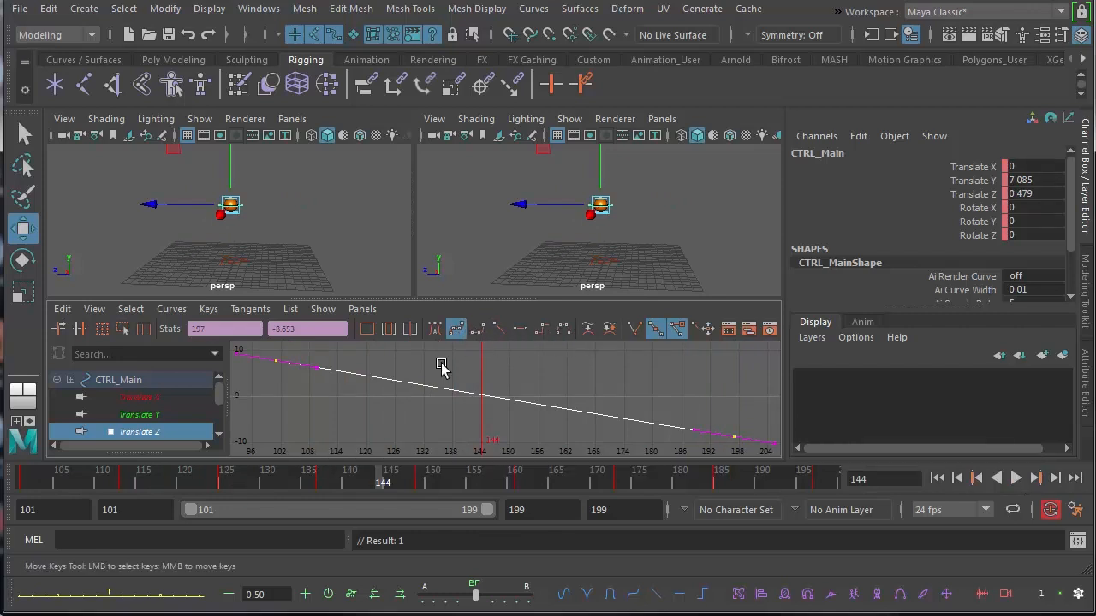
pyautogui.moveTo(511, 412); pyautogui.dragTo(512, 411)
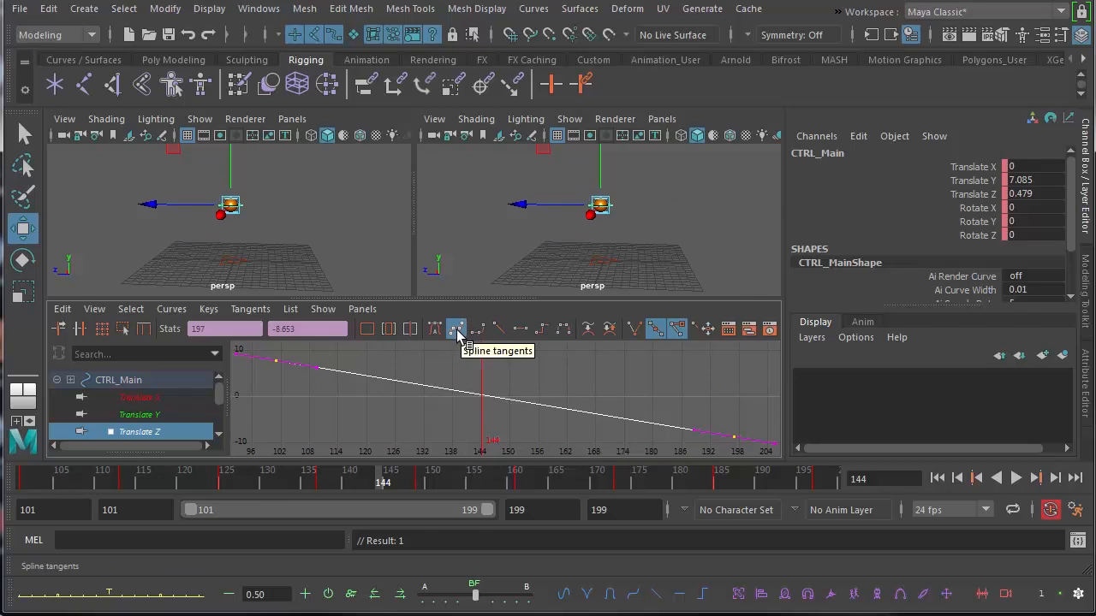
pyautogui.moveTo(254, 356); pyautogui.dragTo(401, 396, button='middle')
pyautogui.hotkey('ctrl', 'z')
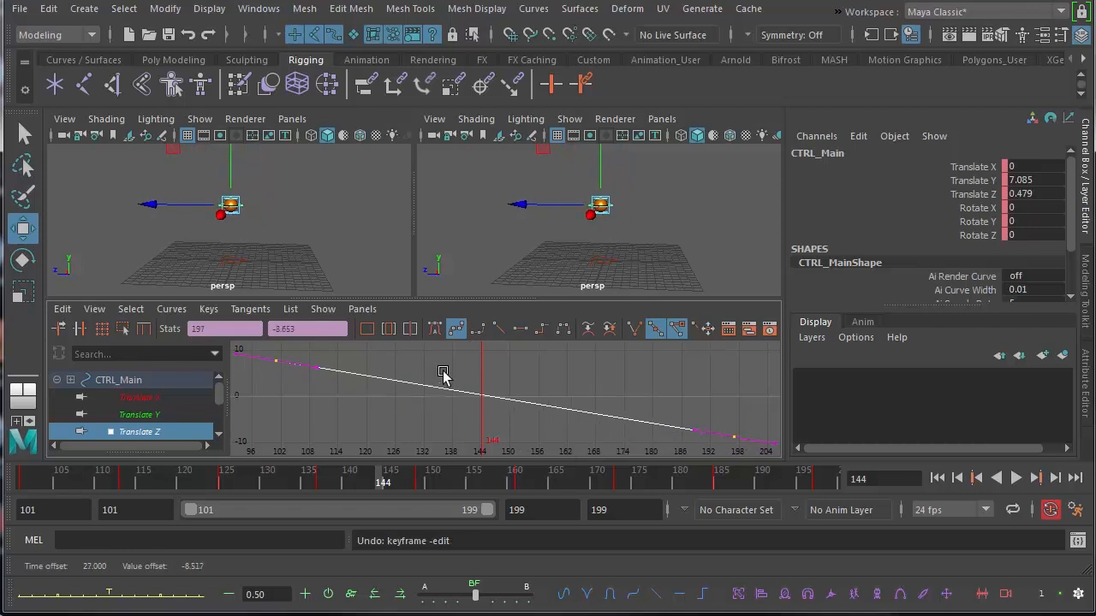
pyautogui.click(270, 355)
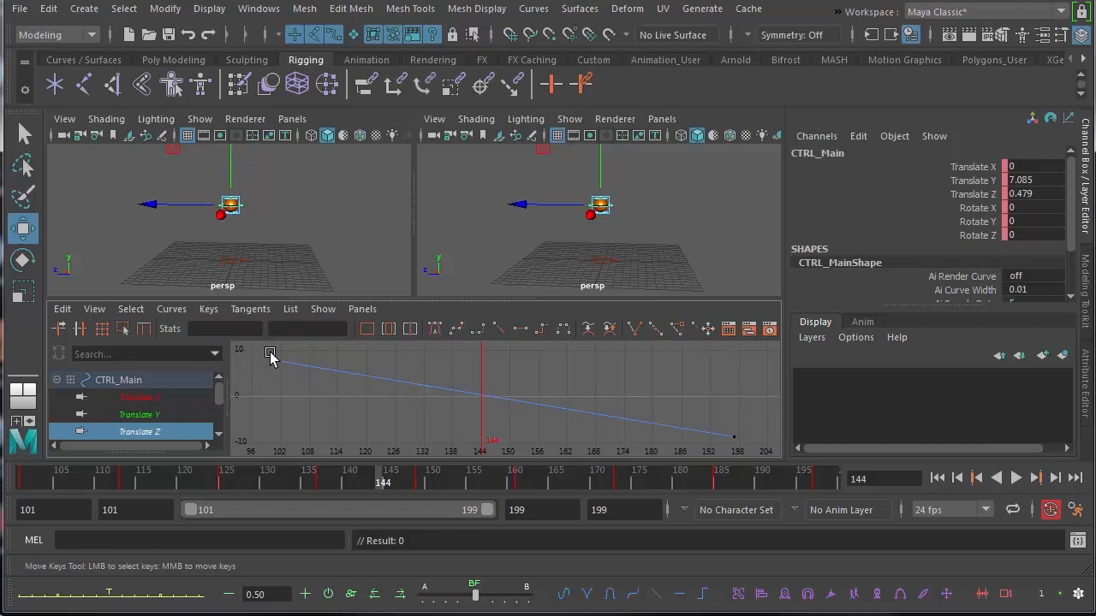
pyautogui.moveTo(367, 398); pyautogui.dragTo(730, 442)
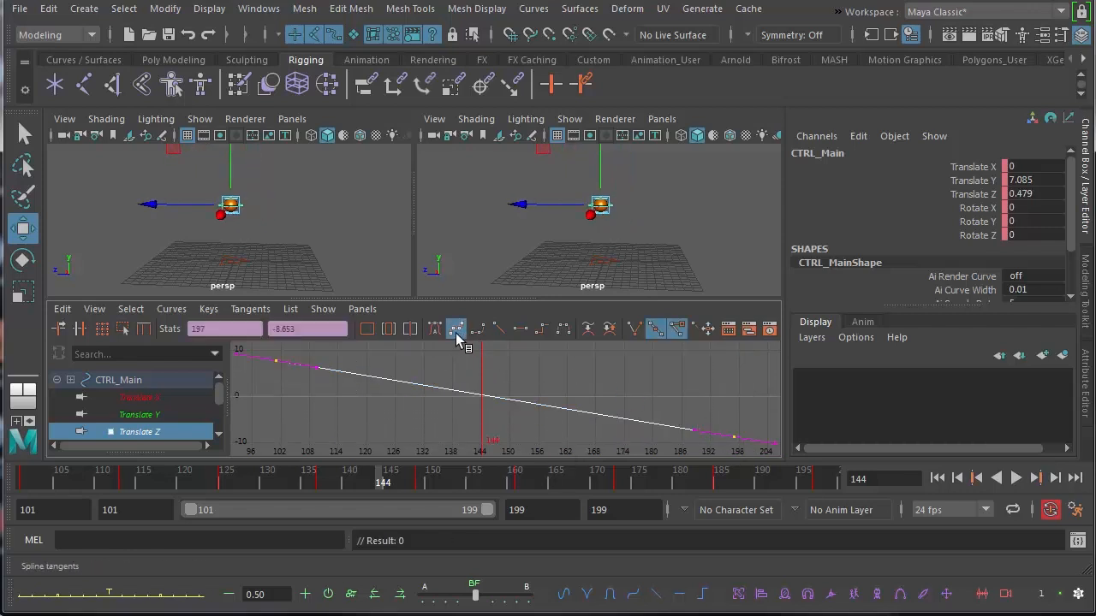
pyautogui.click(468, 366)
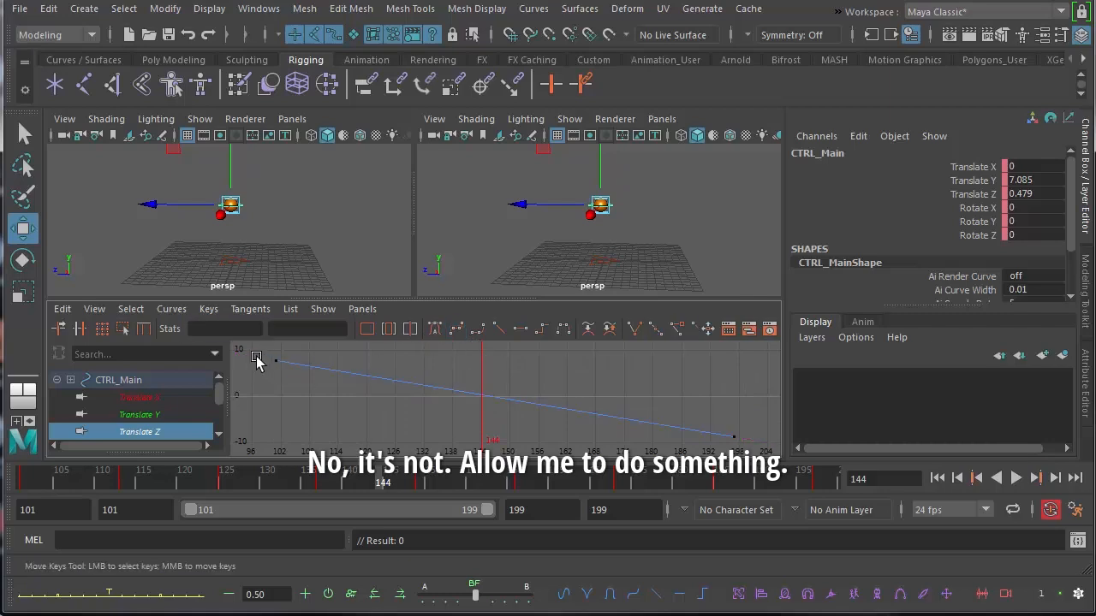
# Flatten the tangents of the first and last Translate Z keys and play back the eased travel
pyautogui.moveTo(254, 354); pyautogui.dragTo(306, 376)
pyautogui.click(524, 332)
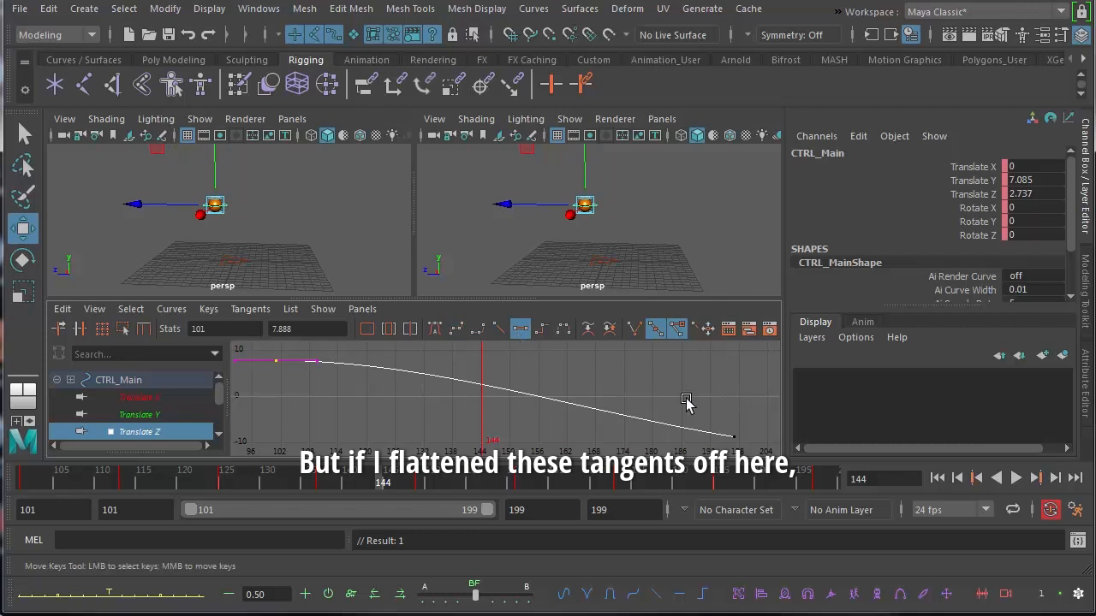
pyautogui.moveTo(766, 446); pyautogui.dragTo(766, 444)
pyautogui.click(524, 332)
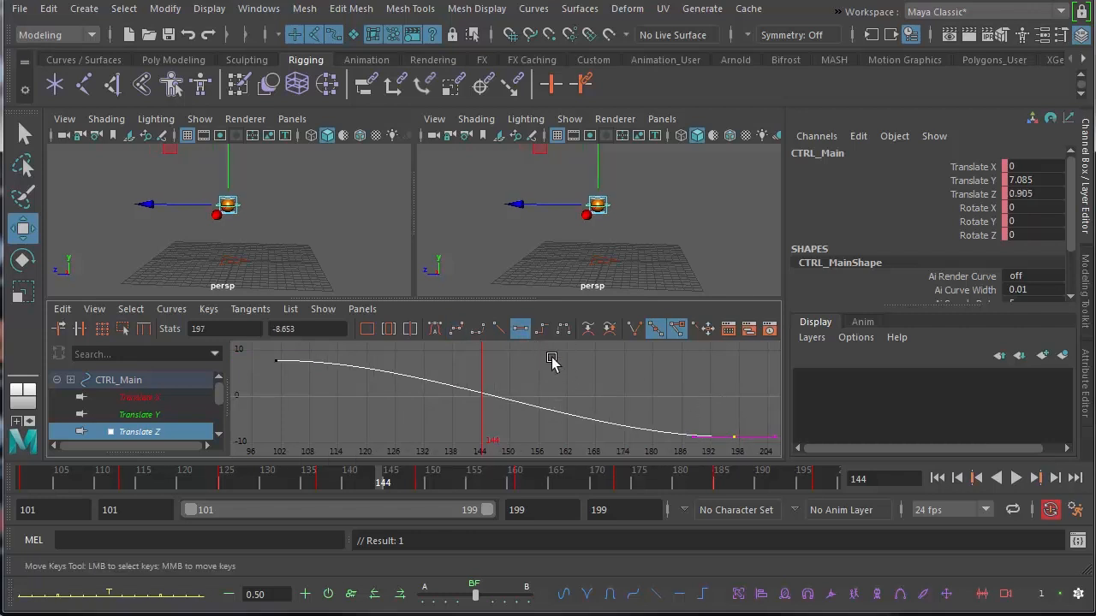
pyautogui.click(1016, 478)
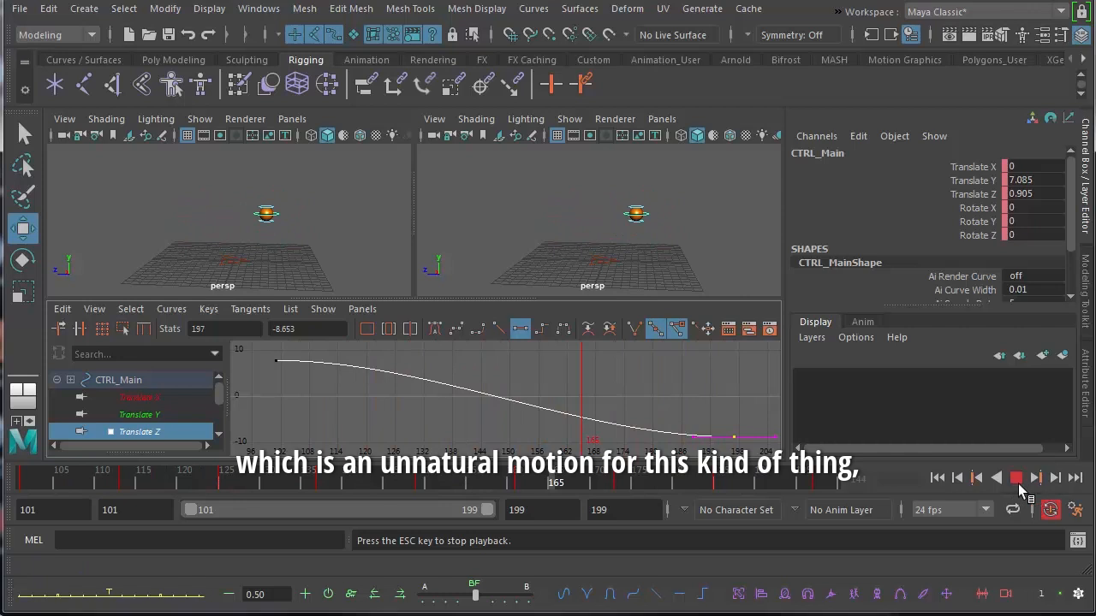
pyautogui.click(1017, 478)
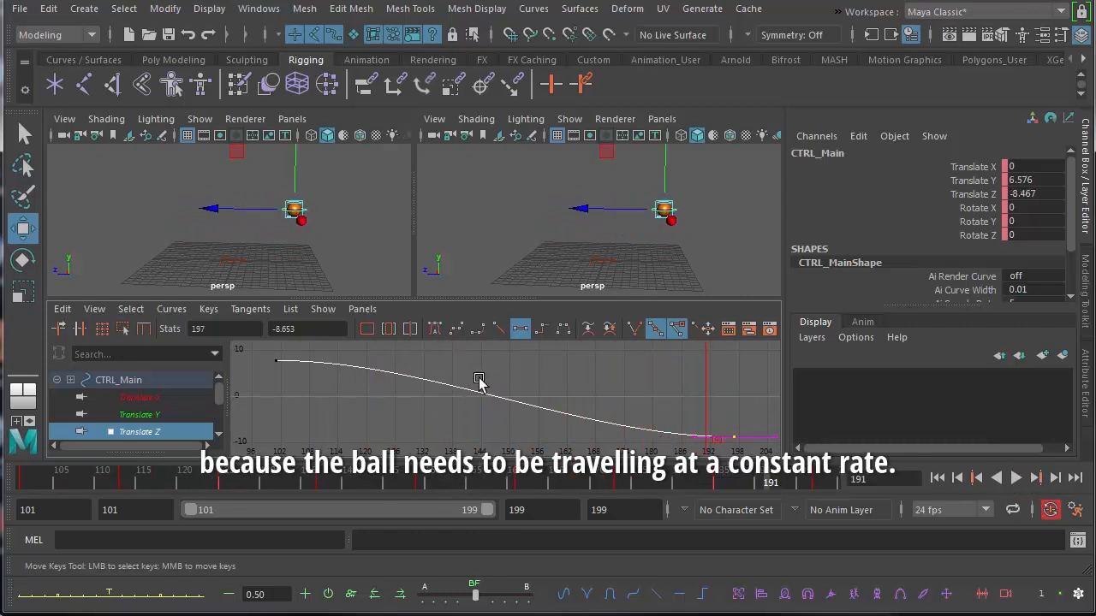
# Return both Translate Z keys to linear tangents and play back the constant-speed bounce
pyautogui.click(499, 330)
pyautogui.keyDown('shift'); pyautogui.moveTo(262, 353); pyautogui.dragTo(315, 385); pyautogui.keyUp('shift')
pyautogui.click(499, 330)
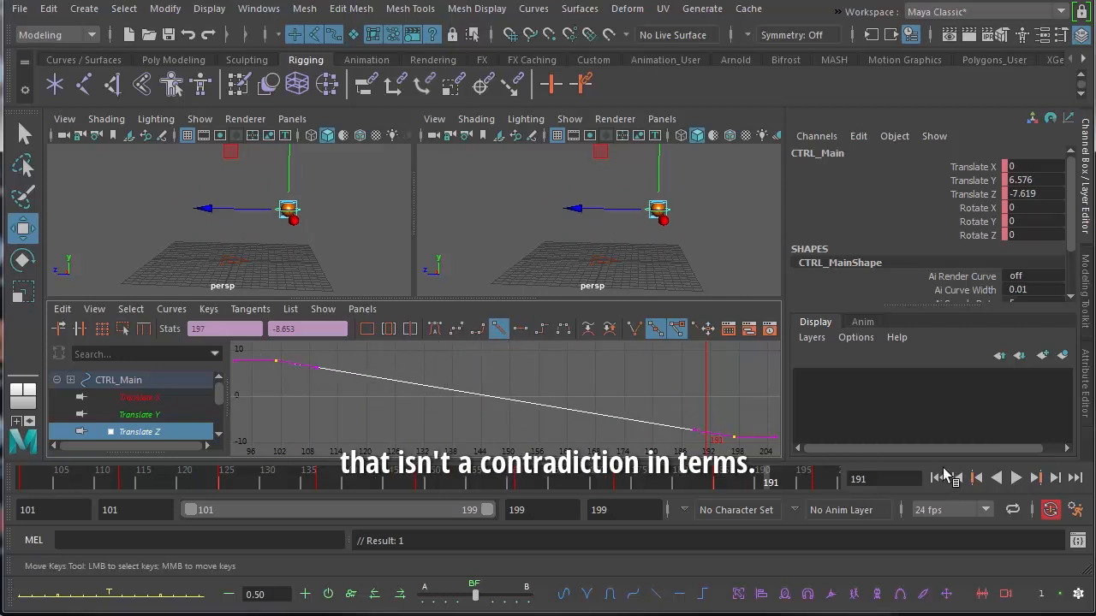
pyautogui.click(1015, 478)
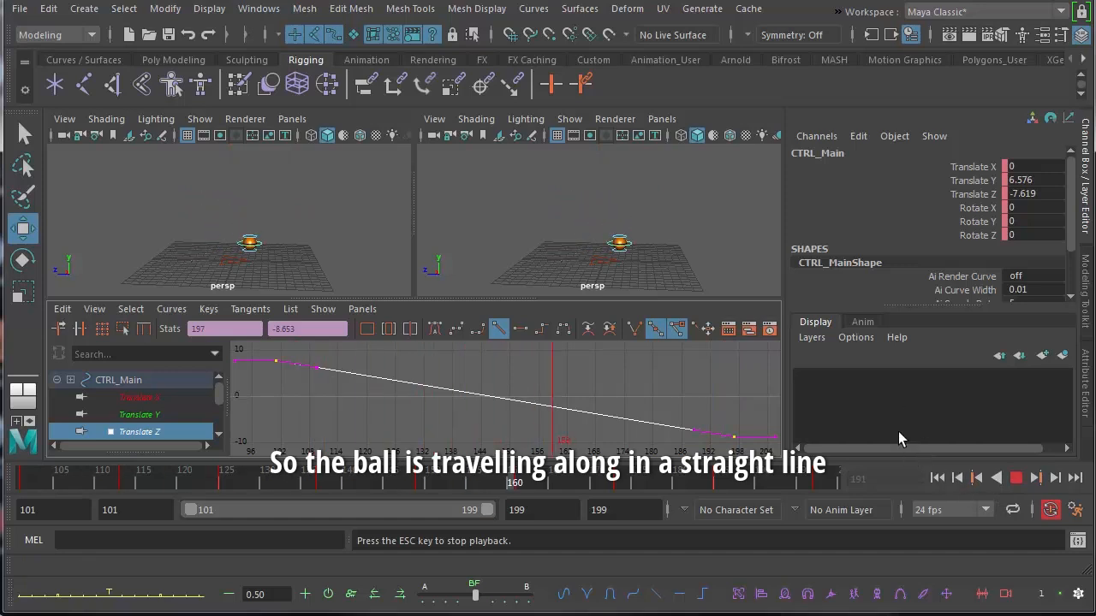
pyautogui.click(1018, 479)
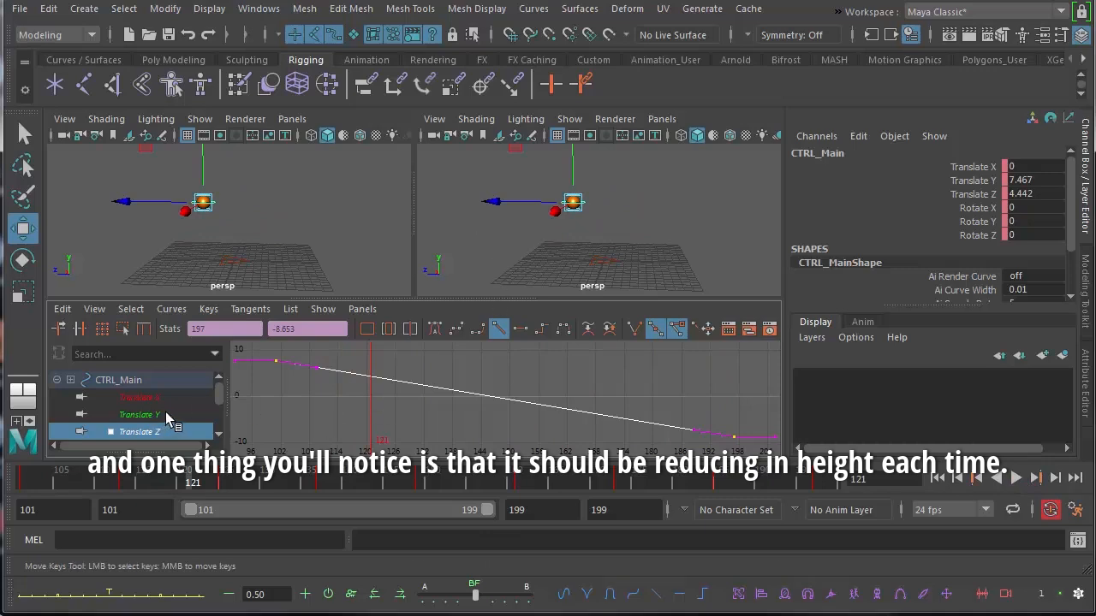
# On the Translate Y curve, raise the frame 101 key to about 11.6 and the frame 125 peak to about 8.8
pyautogui.click(168, 417)
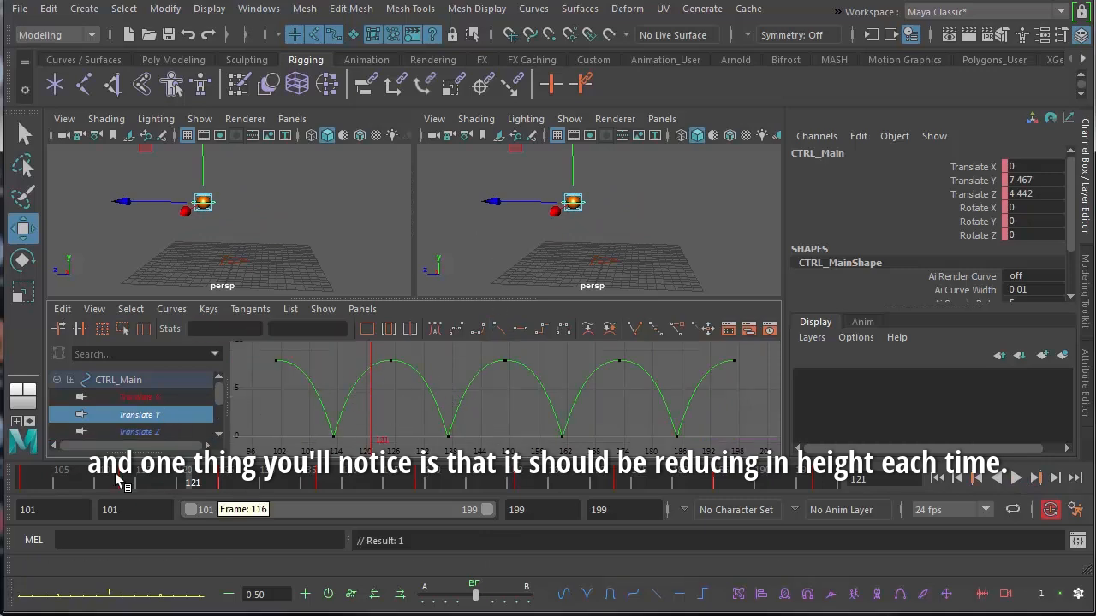
pyautogui.click(28, 479)
pyautogui.press('f')
pyautogui.keyDown('alt'); pyautogui.moveTo(452, 398); pyautogui.dragTo(425, 395, button='right'); pyautogui.keyUp('alt')
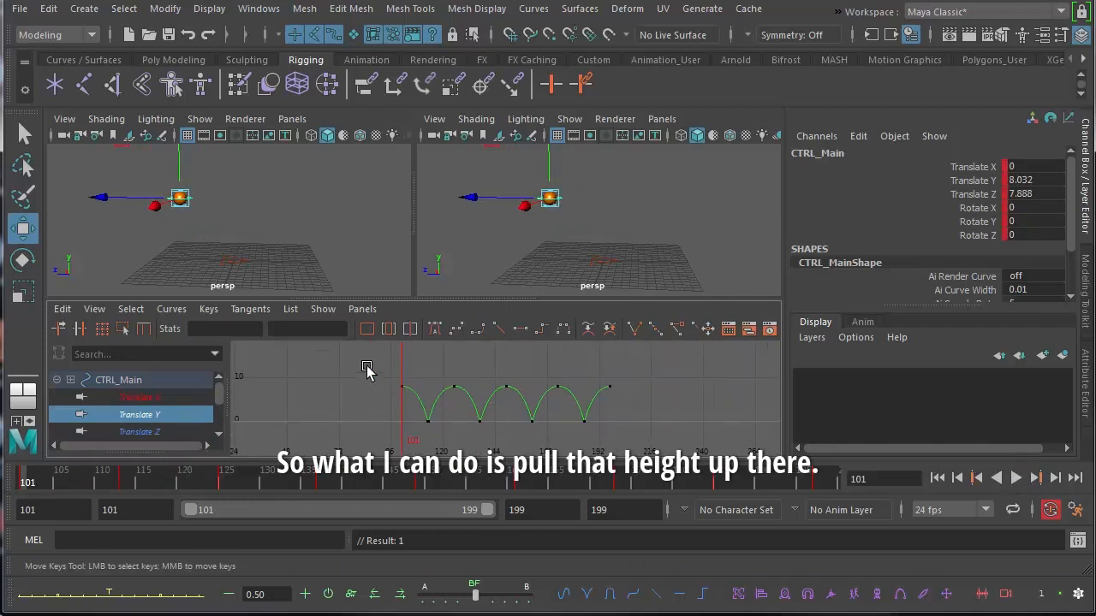
pyautogui.moveTo(420, 406); pyautogui.dragTo(417, 408)
pyautogui.moveTo(382, 409); pyautogui.dragTo(422, 394, button='middle')
pyautogui.moveTo(462, 402); pyautogui.dragTo(460, 401)
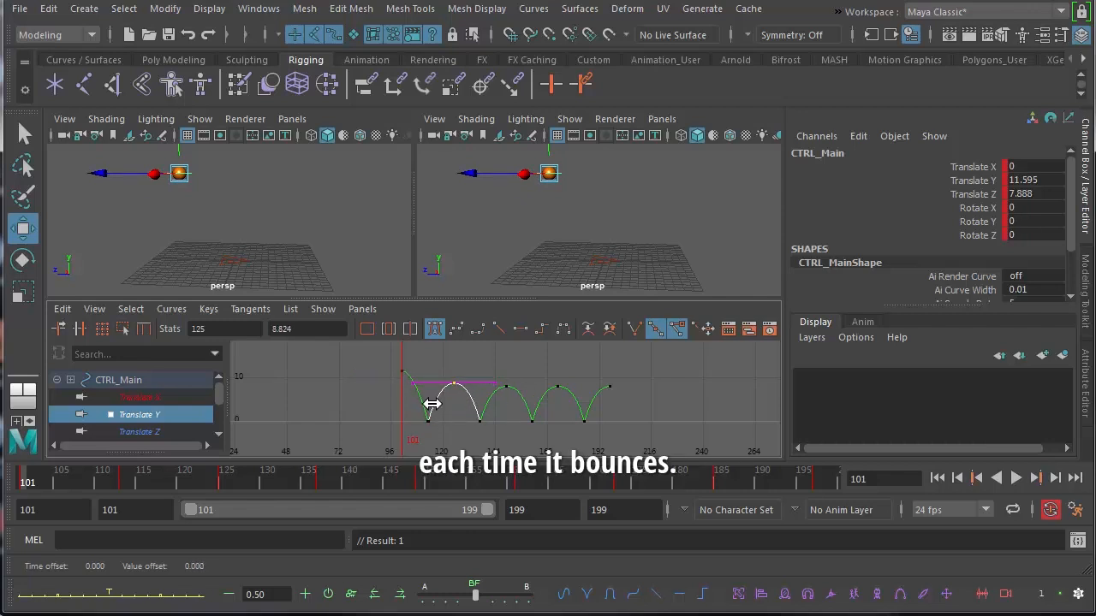
# Lower the Translate Y peak at frame 173 to about 6.8 and the final key at frame 197 to about 5.7
pyautogui.moveTo(541, 365); pyautogui.dragTo(644, 397)
pyautogui.keyDown('shift'); pyautogui.moveTo(612, 399); pyautogui.dragTo(605, 405, button='middle'); pyautogui.keyUp('shift')
pyautogui.moveTo(638, 409); pyautogui.dragTo(638, 409)
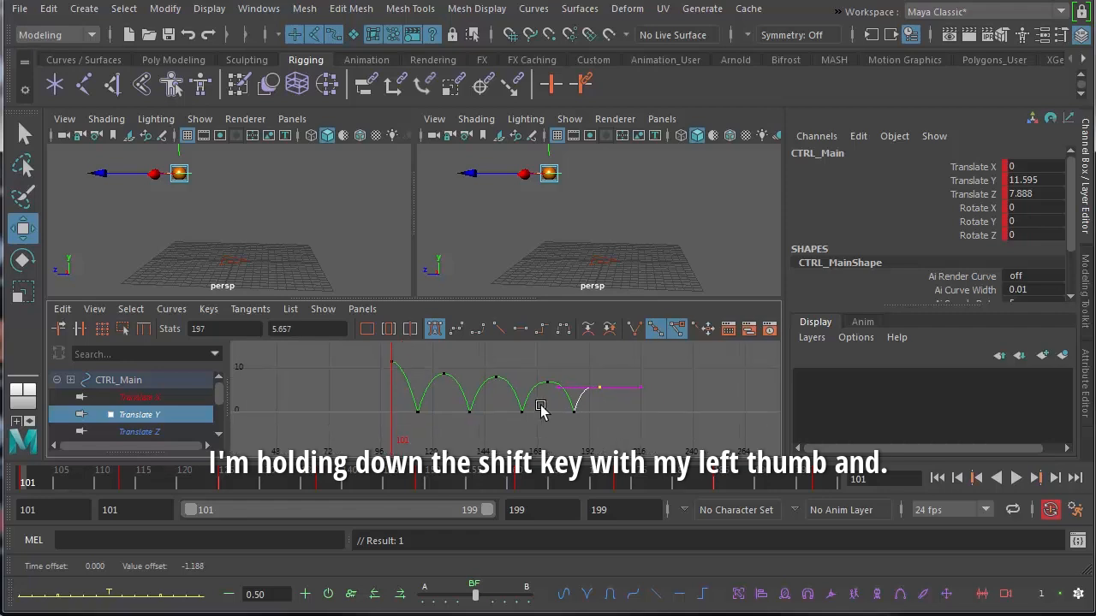
# Enlarge the Graph Editor to fill the workspace and widen the outgoing tangent of the frame 161 ground-contact key
pyautogui.press('space')
pyautogui.press('a')
pyautogui.scroll(-4, 534, 378)
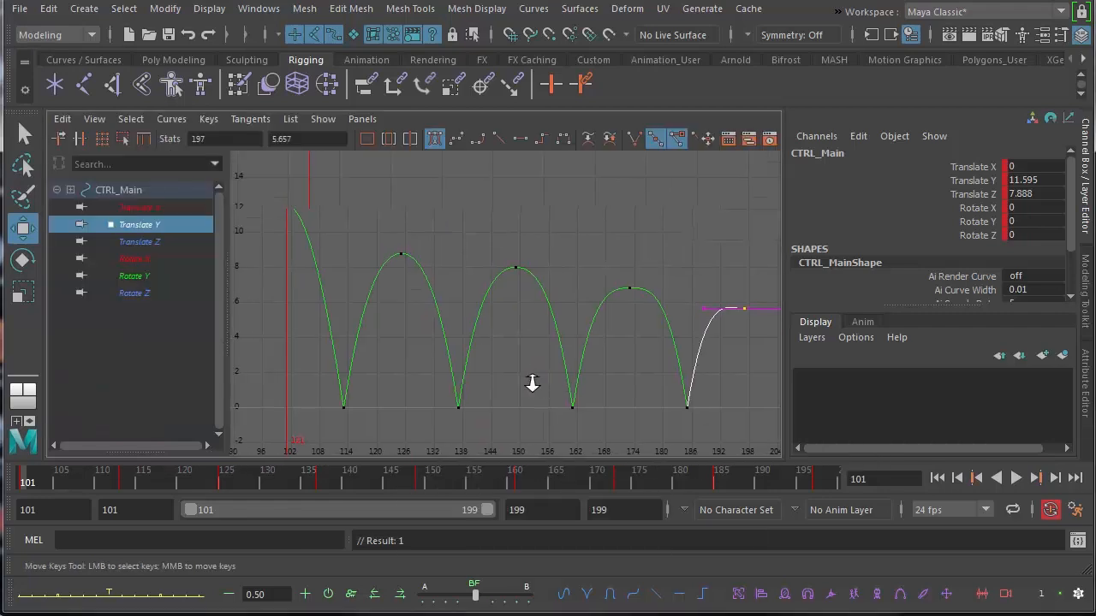
pyautogui.scroll(2, 528, 384)
pyautogui.moveTo(553, 275); pyautogui.dragTo(568, 349)
pyautogui.click(552, 377)
pyautogui.moveTo(569, 353); pyautogui.dragTo(577, 358, button='middle')
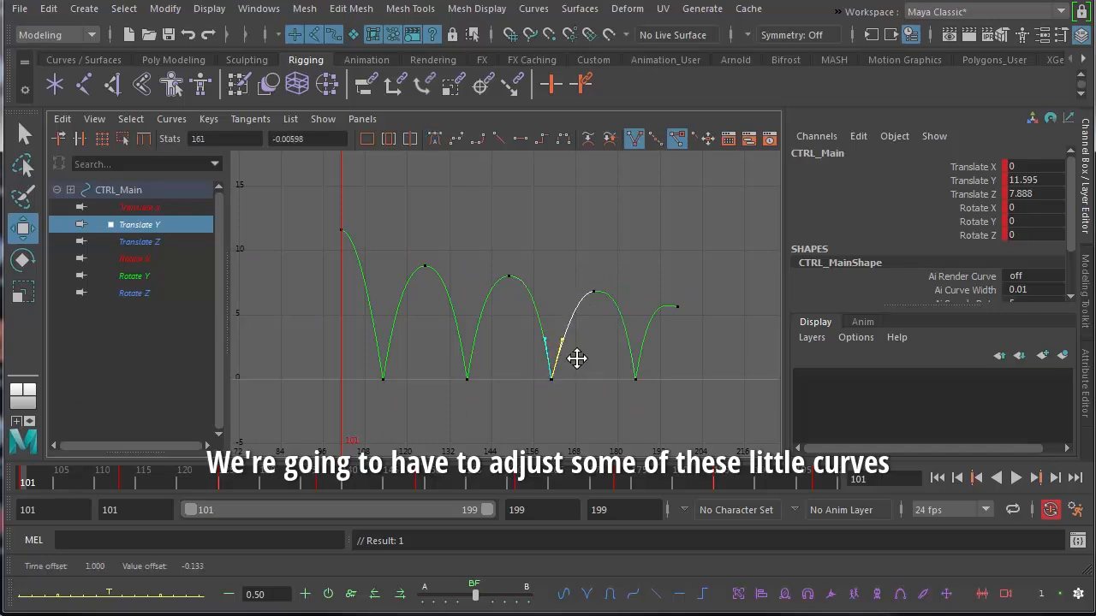
# Angle the incoming and outgoing tangents of the frame 185 ground-contact key outward to round the neighbouring arcs
pyautogui.moveTo(610, 364); pyautogui.dragTo(648, 397)
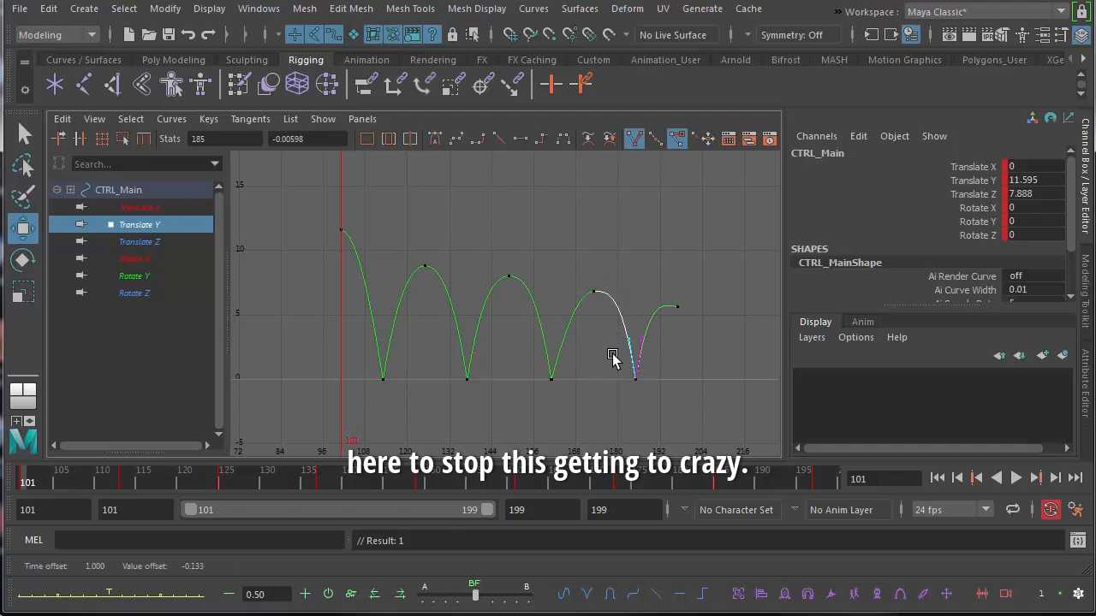
pyautogui.moveTo(612, 357); pyautogui.dragTo(606, 357, button='middle')
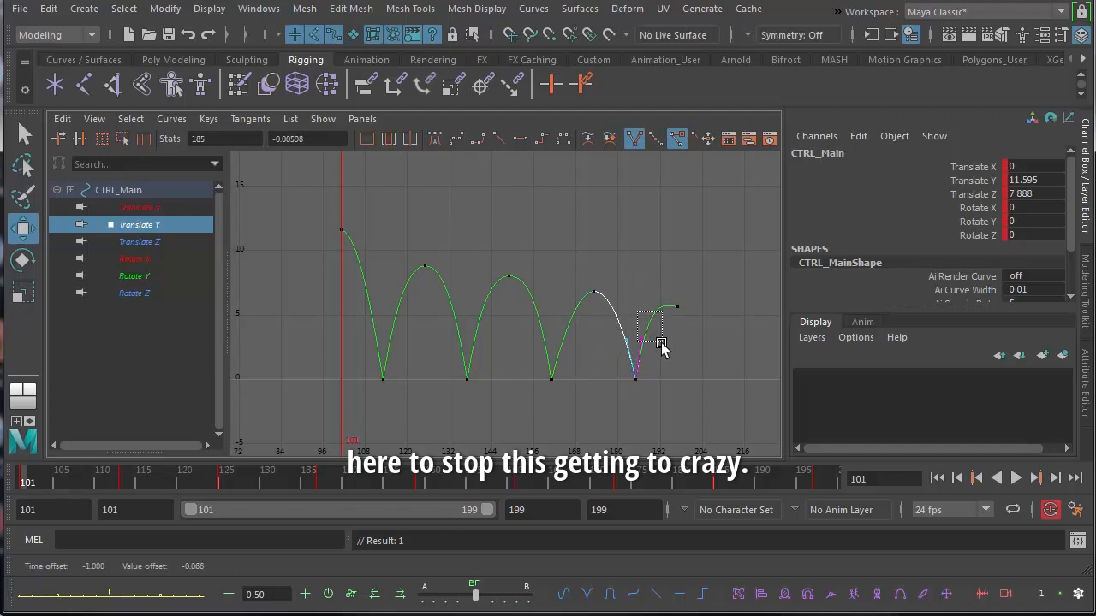
pyautogui.moveTo(661, 344); pyautogui.dragTo(662, 346)
pyautogui.moveTo(651, 351); pyautogui.dragTo(656, 355, button='middle')
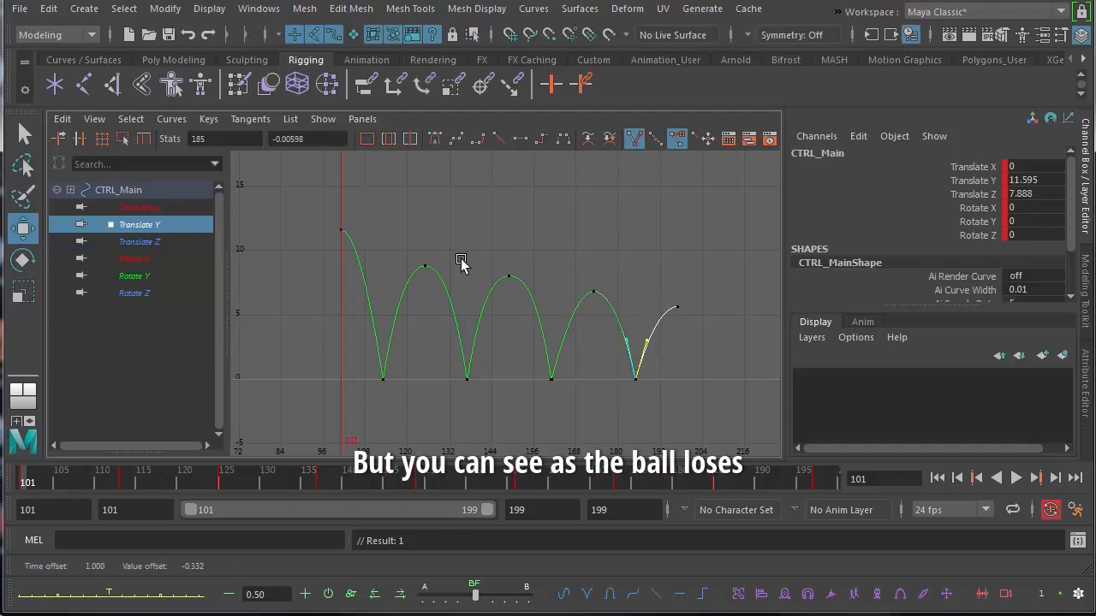
# Lower the Translate Y peaks progressively, to about 7.5 at frame 149, 5.9 at frame 173 and 4.1 at frame 197
pyautogui.moveTo(460, 262); pyautogui.dragTo(694, 331)
pyautogui.moveTo(680, 336); pyautogui.dragTo(678, 342, button='middle')
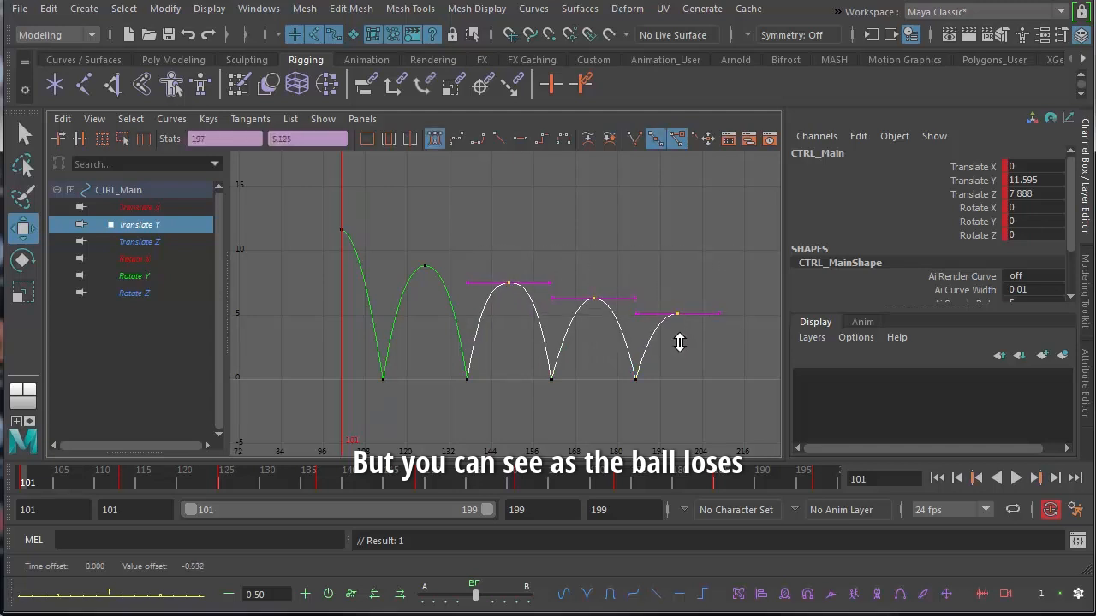
pyautogui.moveTo(565, 246); pyautogui.dragTo(673, 340)
pyautogui.moveTo(673, 340); pyautogui.dragTo(671, 351, button='middle')
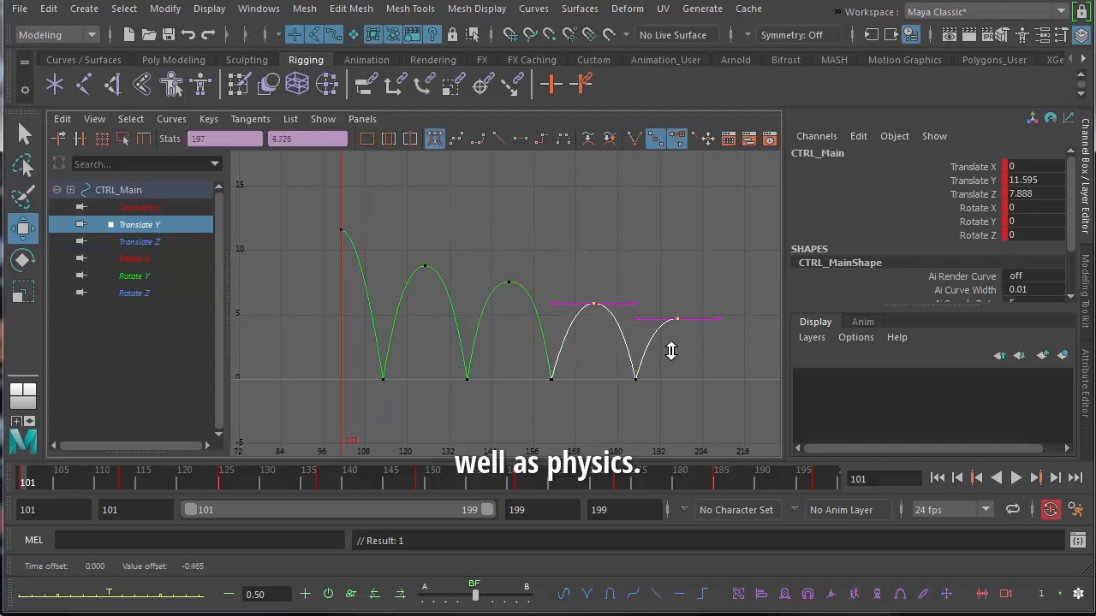
pyautogui.moveTo(637, 266); pyautogui.dragTo(708, 337)
pyautogui.moveTo(684, 352); pyautogui.dragTo(682, 359, button='middle')
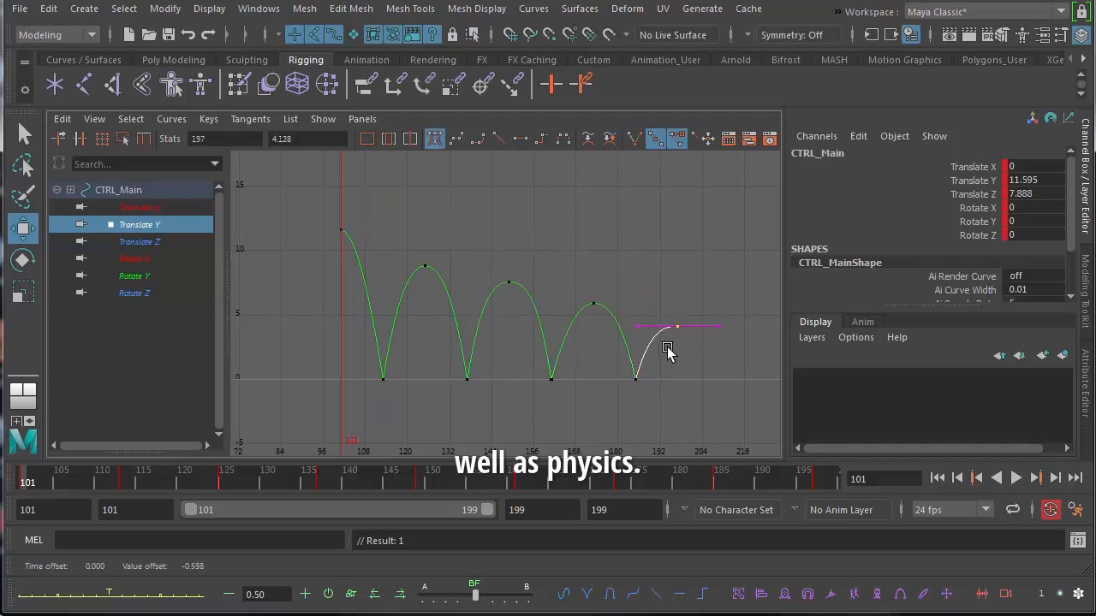